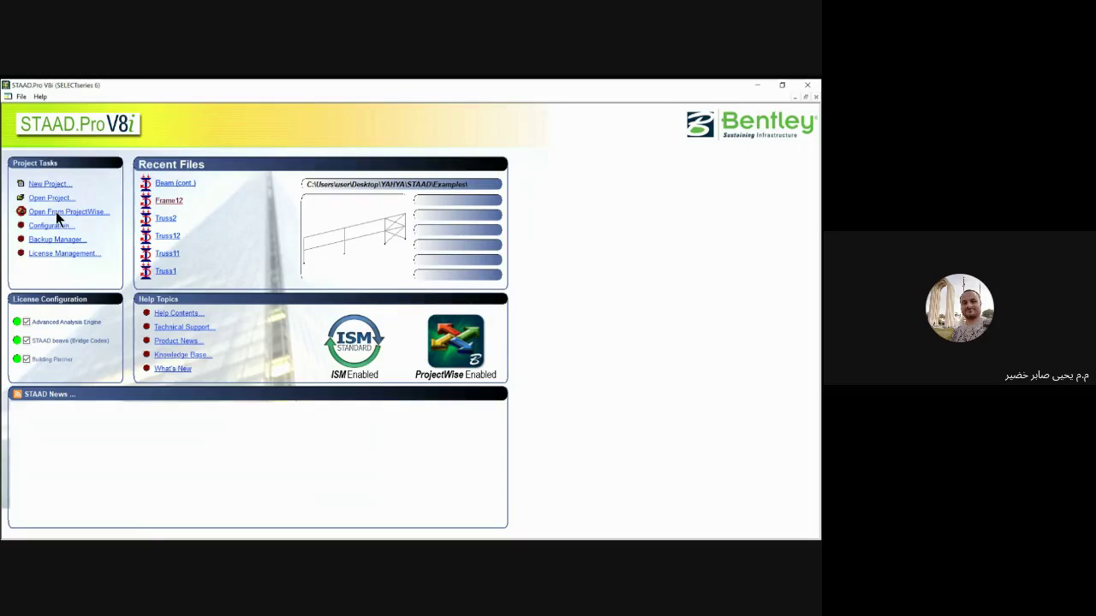
# Step: Create a new Plane model named B1 in metres and kilonewtons, with Add Beam as the starting option
pyautogui.hotkey('ctrl', 'n')
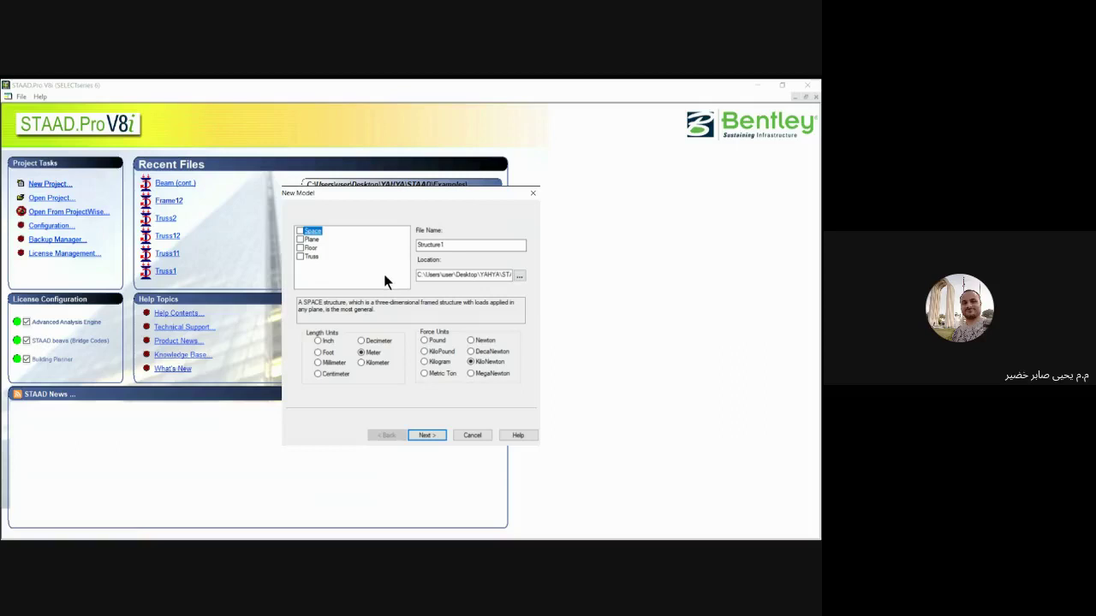
pyautogui.press('Down')
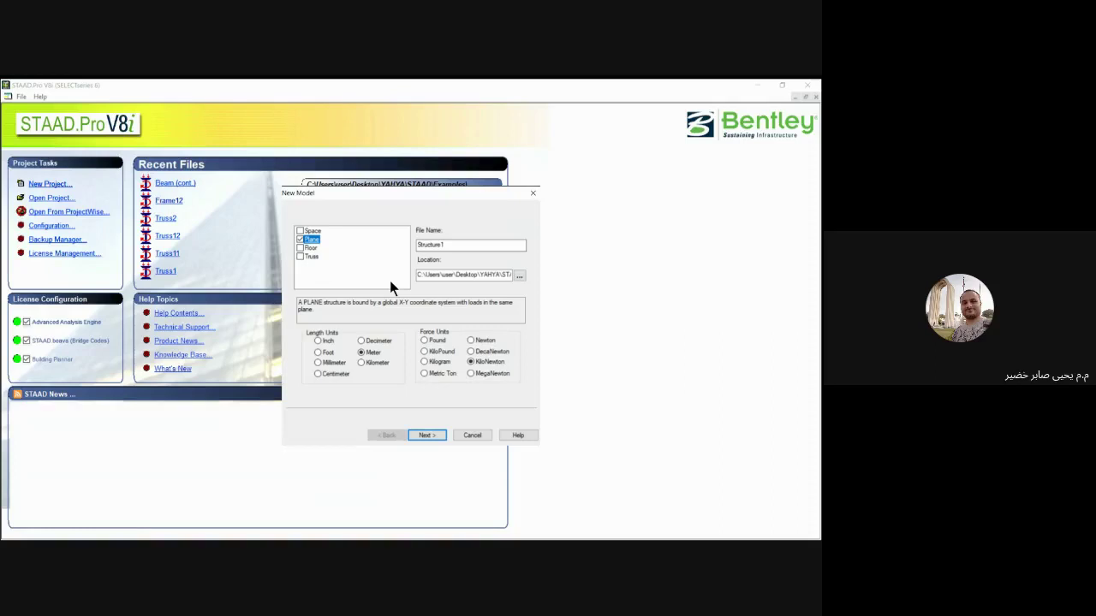
pyautogui.press('Tab')
pyautogui.write('B1')
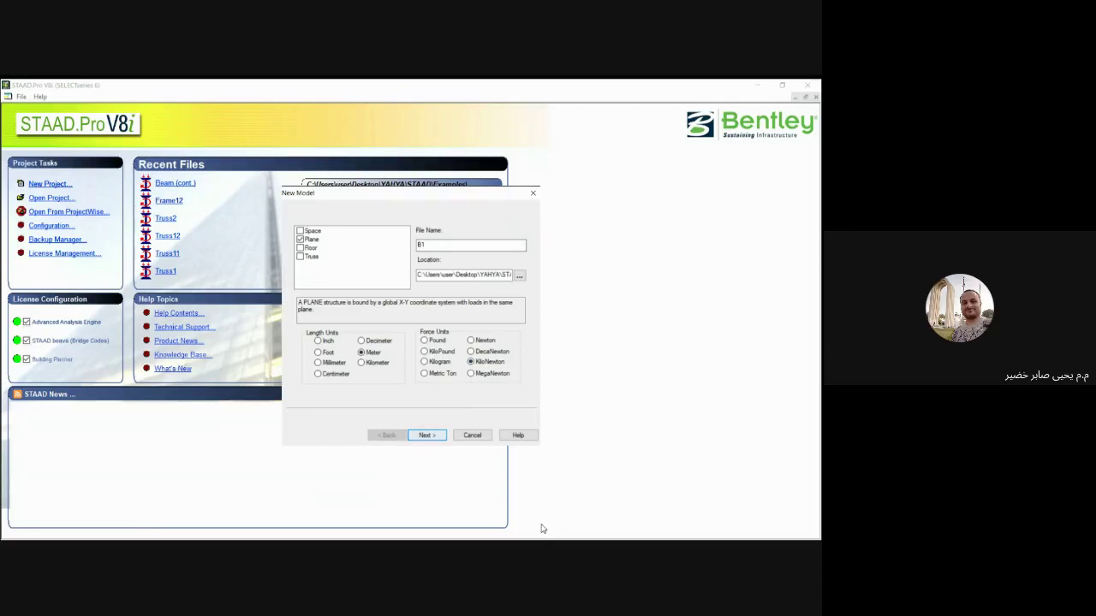
pyautogui.press('Return')
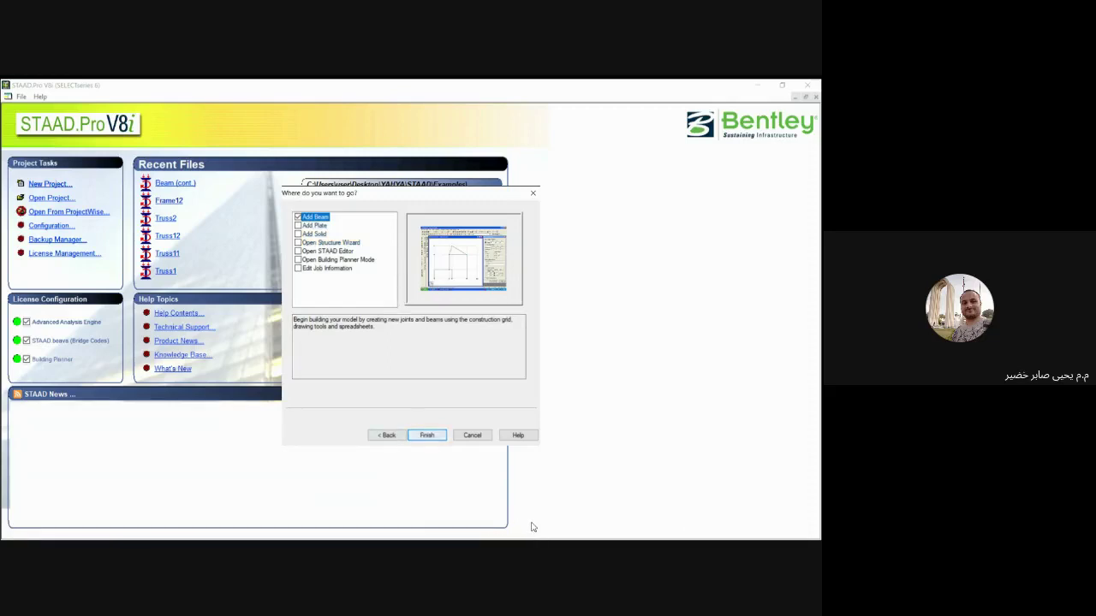
pyautogui.press('Return')
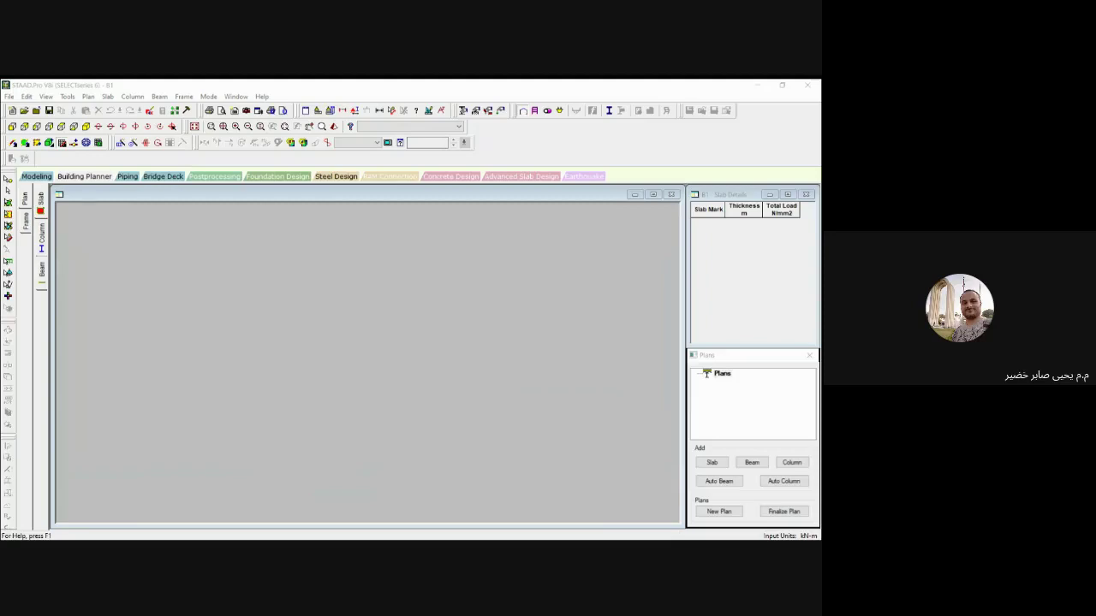
# Step: Define a new linear X-Y snap grid with 15 construction lines rightward in both X and Y at 1 m spacing
pyautogui.click(655, 507)
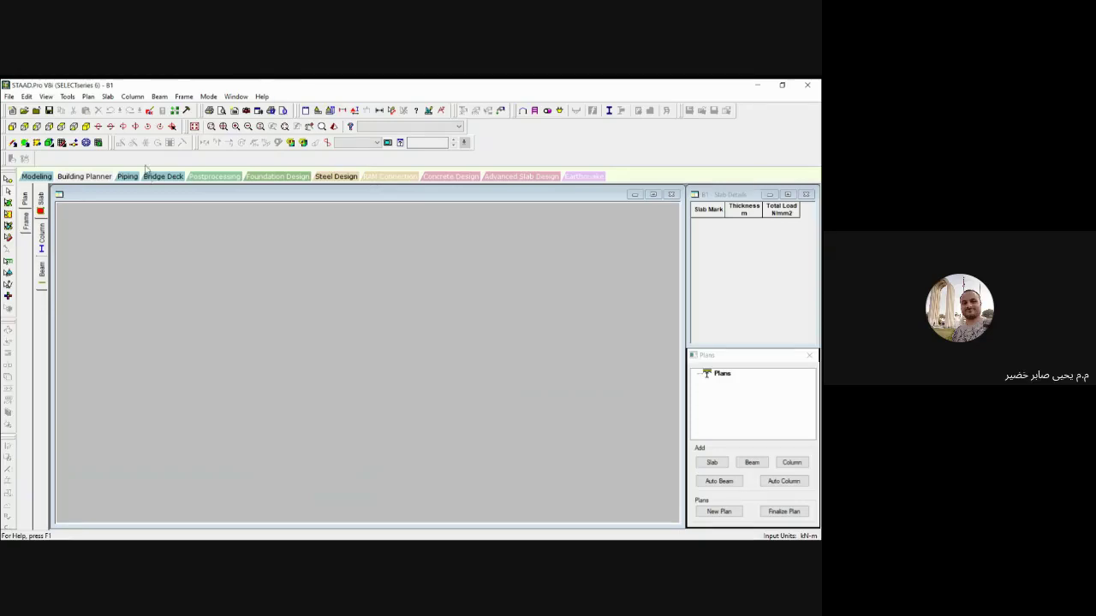
pyautogui.click(77, 162)
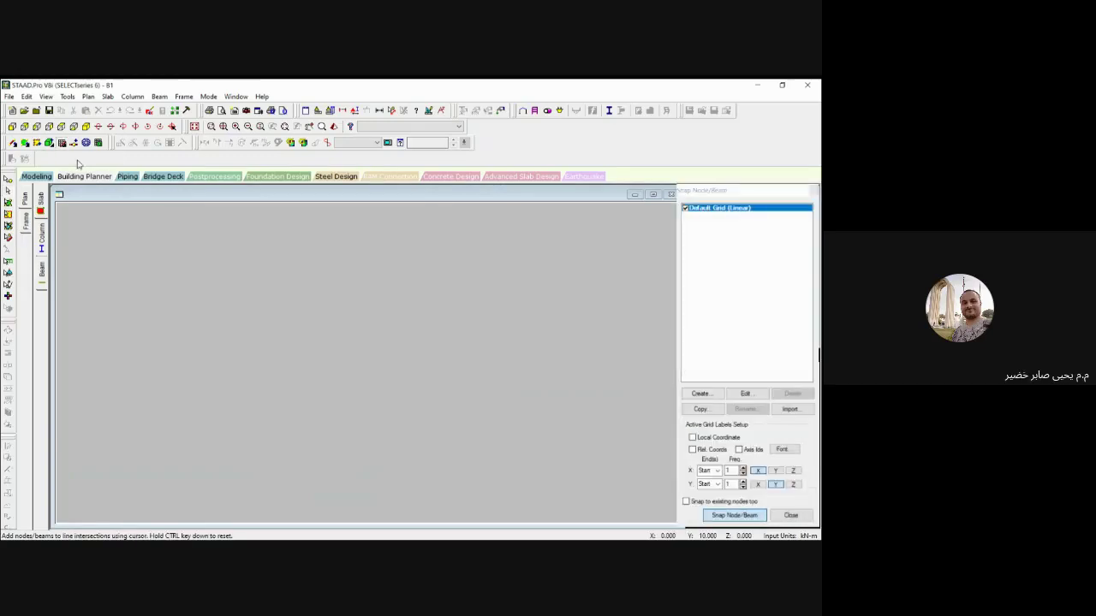
pyautogui.click(77, 162)
pyautogui.click(77, 161)
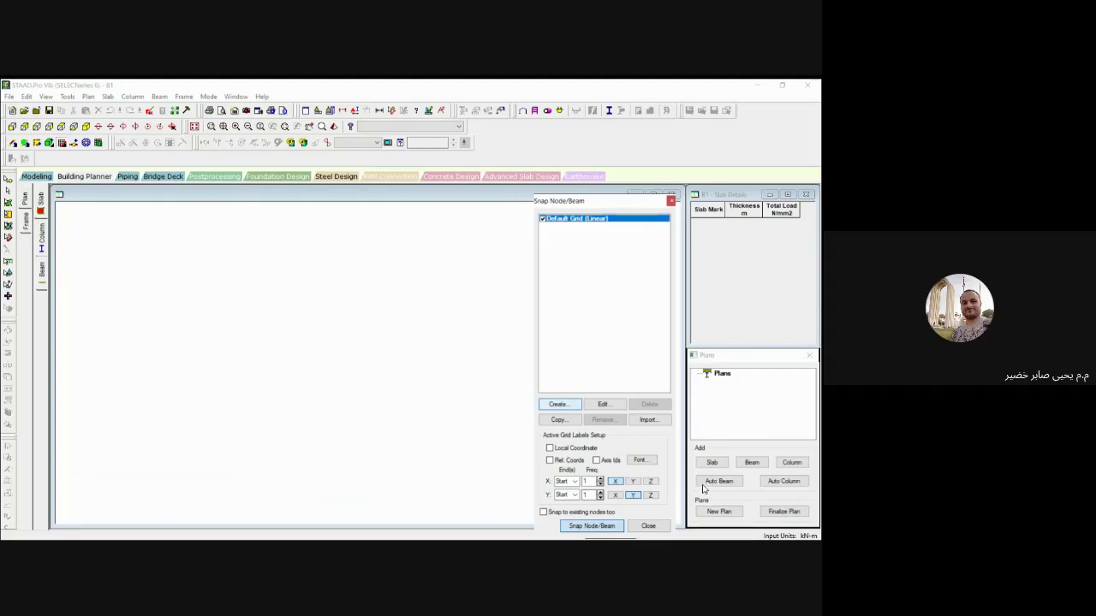
pyautogui.press('Return')
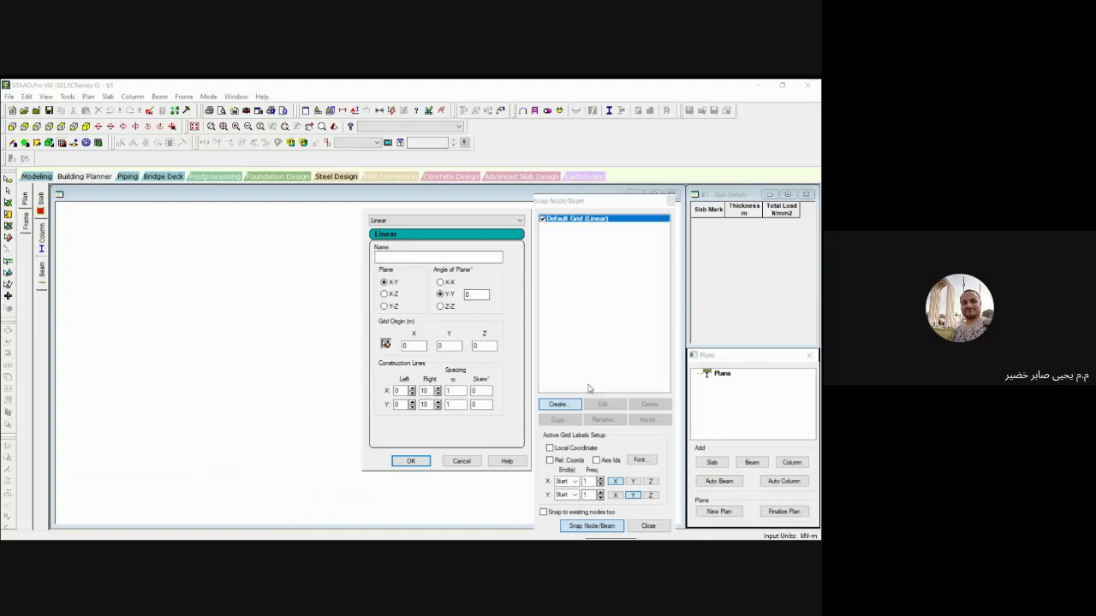
pyautogui.press('Tab')
pyautogui.write('15')
pyautogui.press('Tab')
pyautogui.write('15')
pyautogui.hotkey('shift', 'Tab')
pyautogui.write('0')
pyautogui.press('Tab')
pyautogui.write('0')
pyautogui.hotkey('shift', 'Tab')
pyautogui.press('Tab')
pyautogui.write('1')
pyautogui.write('10')
pyautogui.press('Tab')
pyautogui.write('10')
pyautogui.press('Tab')
pyautogui.write('15')
pyautogui.press('Tab')
pyautogui.write('15')
pyautogui.hotkey('shift', 'Tab')
pyautogui.hotkey('shift', 'Tab')
pyautogui.hotkey('shift', 'Tab')
pyautogui.write('0')
pyautogui.press('Tab')
pyautogui.press('Tab')
pyautogui.press('Tab')
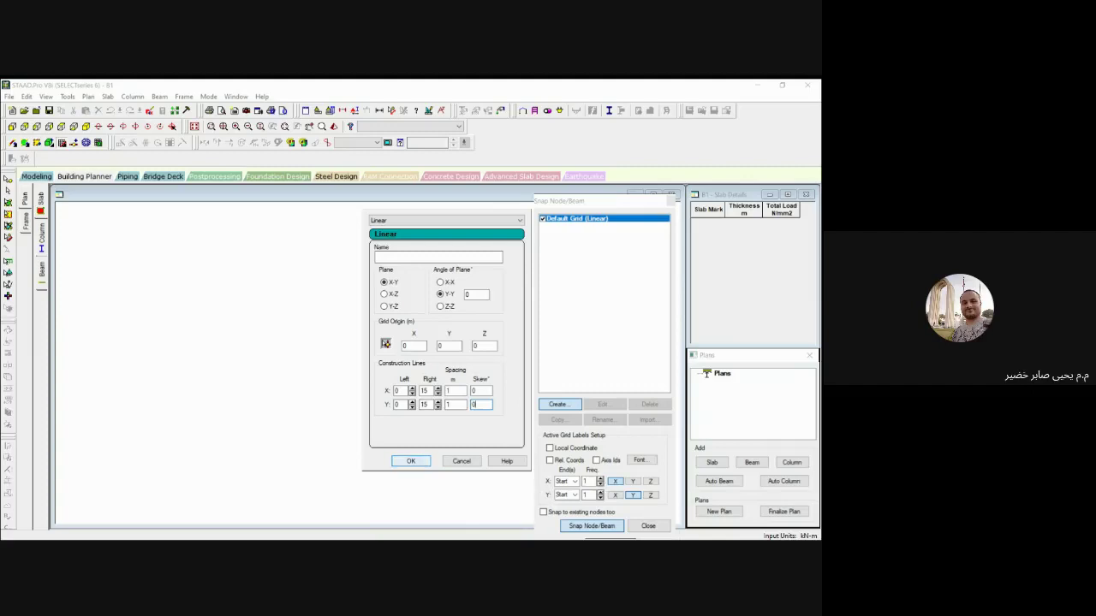
# Step: Name the new linear grid B1 and create it
pyautogui.press('Return')
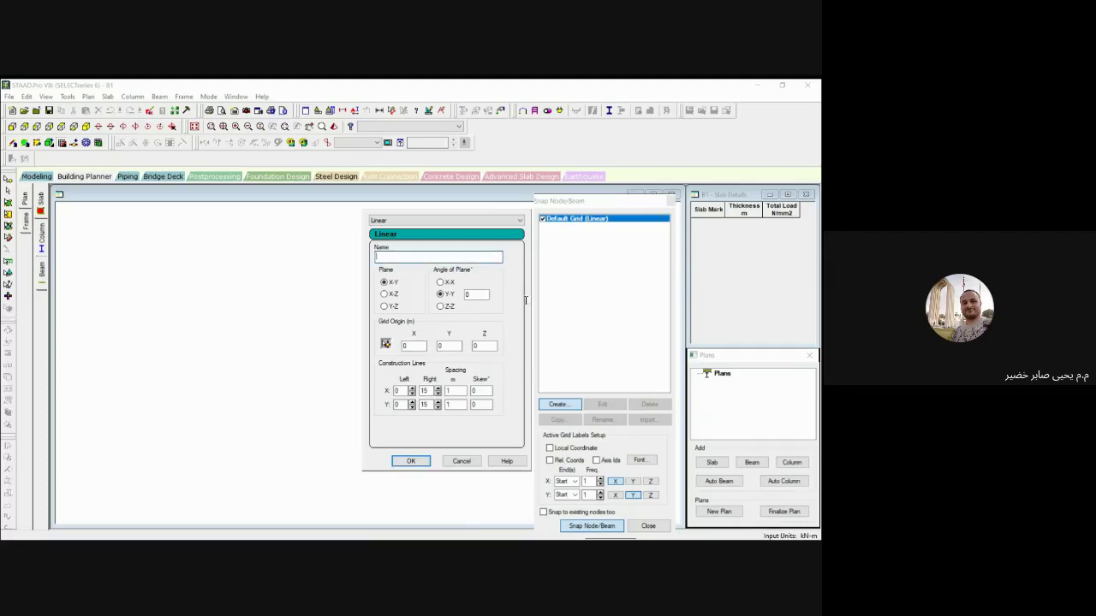
pyautogui.write('B1')
pyautogui.click(411, 461)
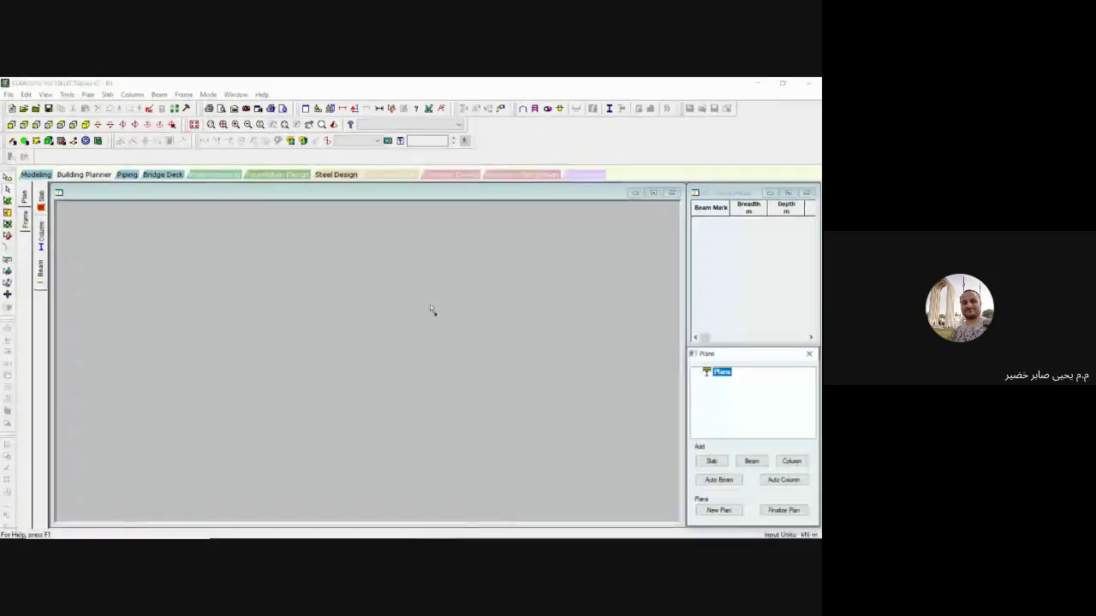
# Step: Switch from the Building Planner to the Modeling workspace with its job information form
pyautogui.click(717, 229)
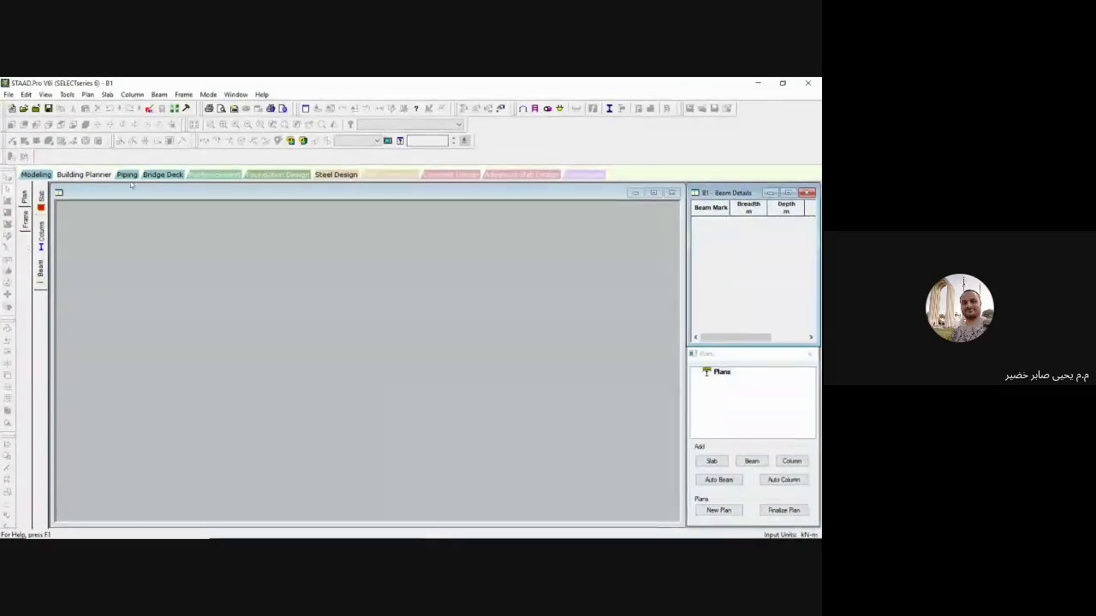
pyautogui.click(29, 175)
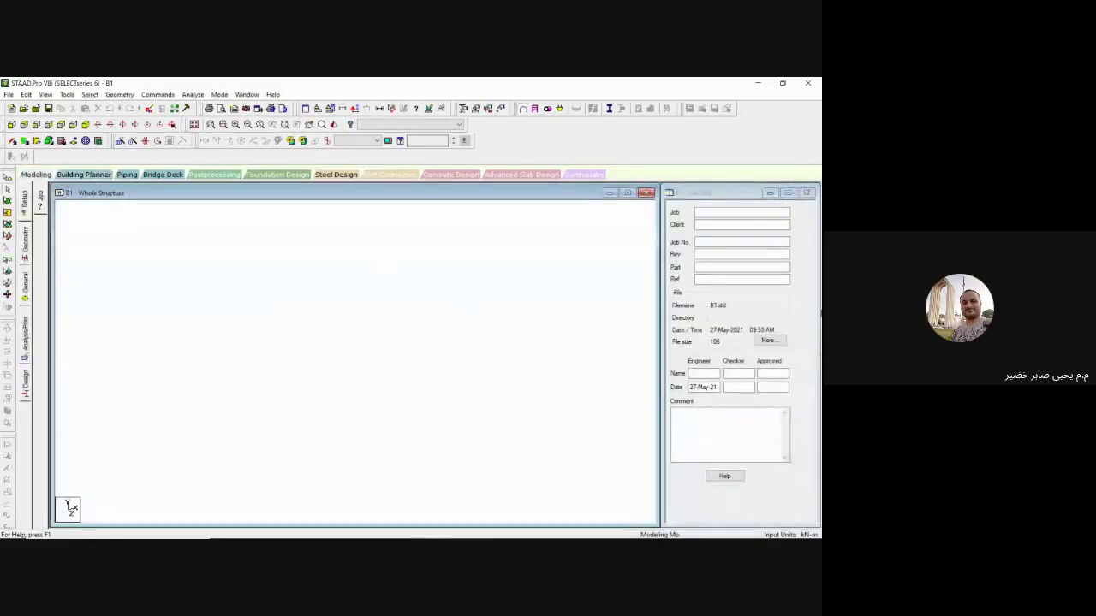
pyautogui.click(717, 213)
pyautogui.click(727, 225)
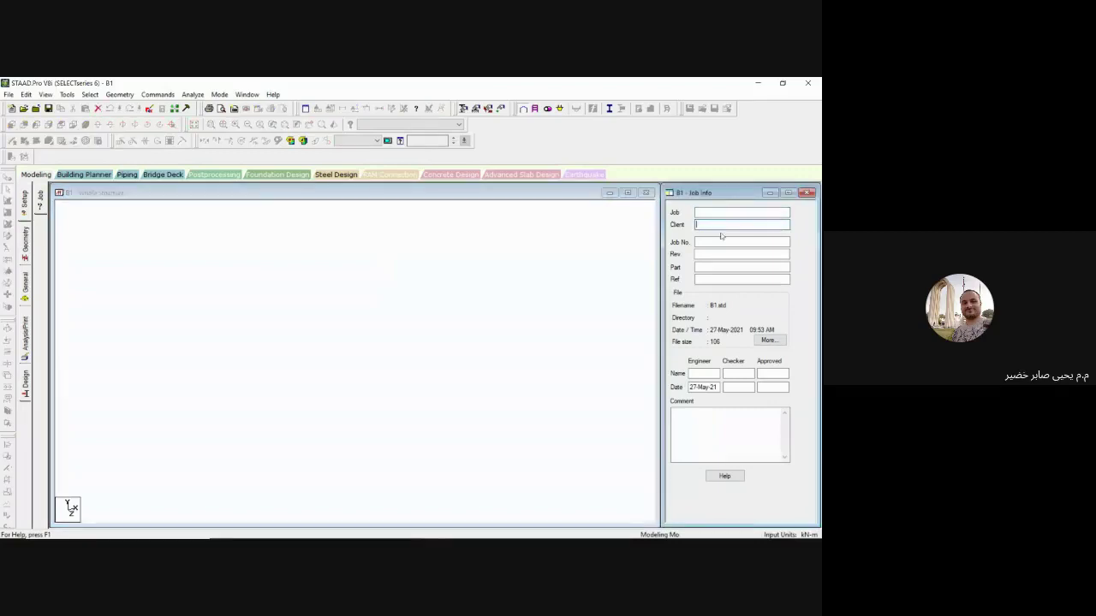
pyautogui.click(718, 243)
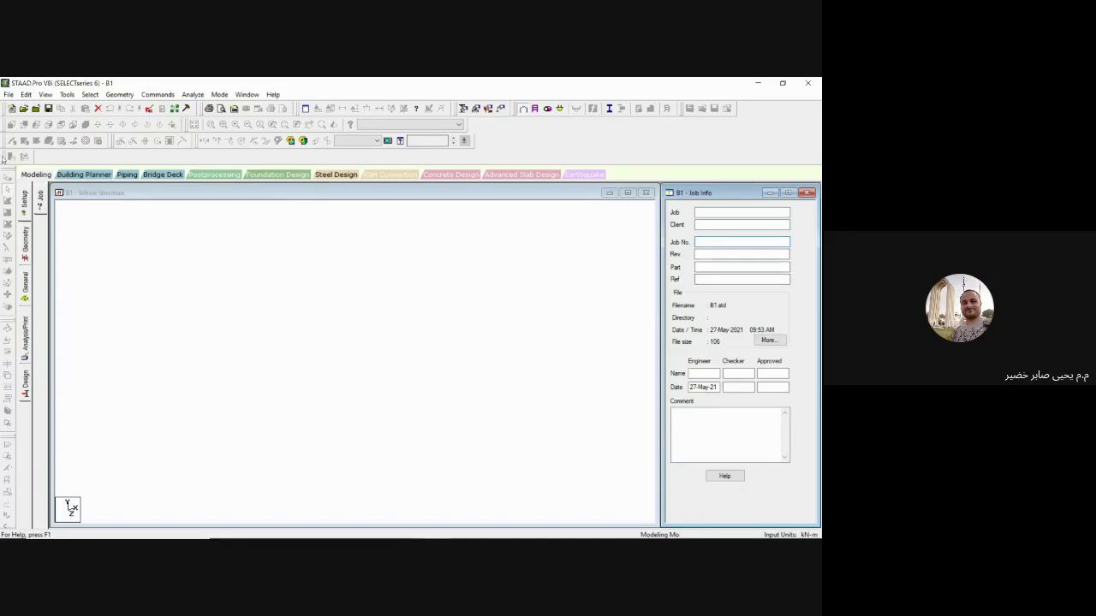
pyautogui.click(37, 175)
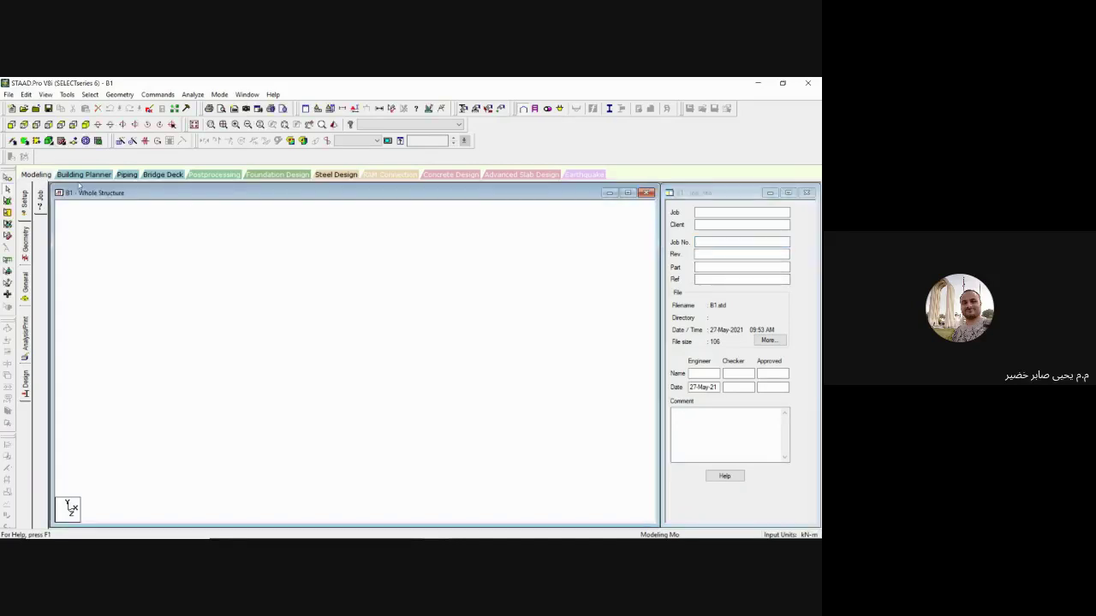
# Step: Enter the job title "Design of Beam No.1 of Biulding No.1" in the job information
pyautogui.click(706, 213)
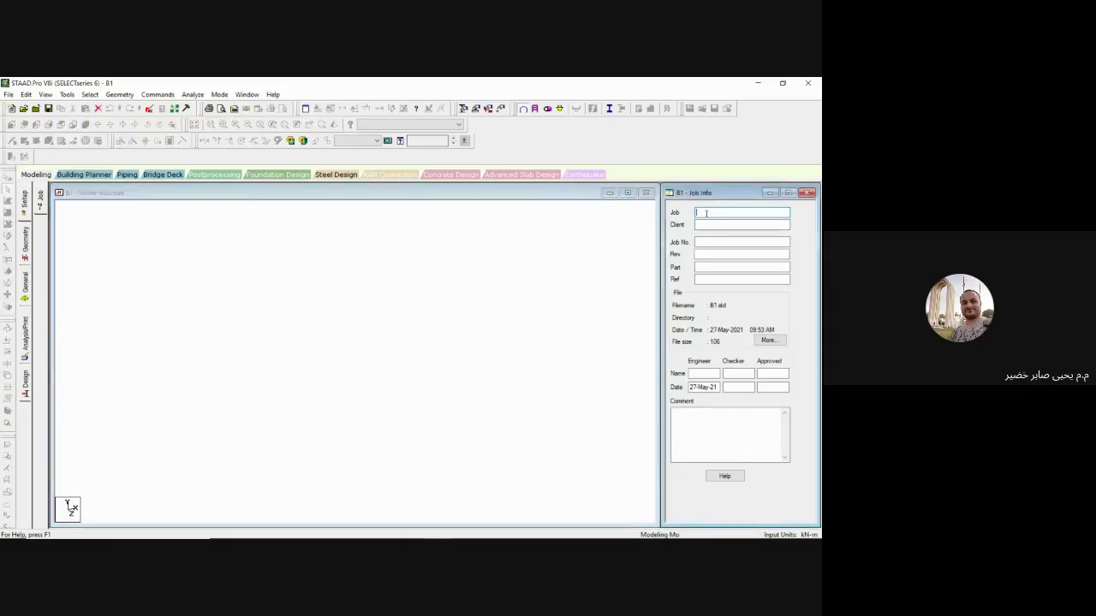
pyautogui.write('Design of BeamnNoB')
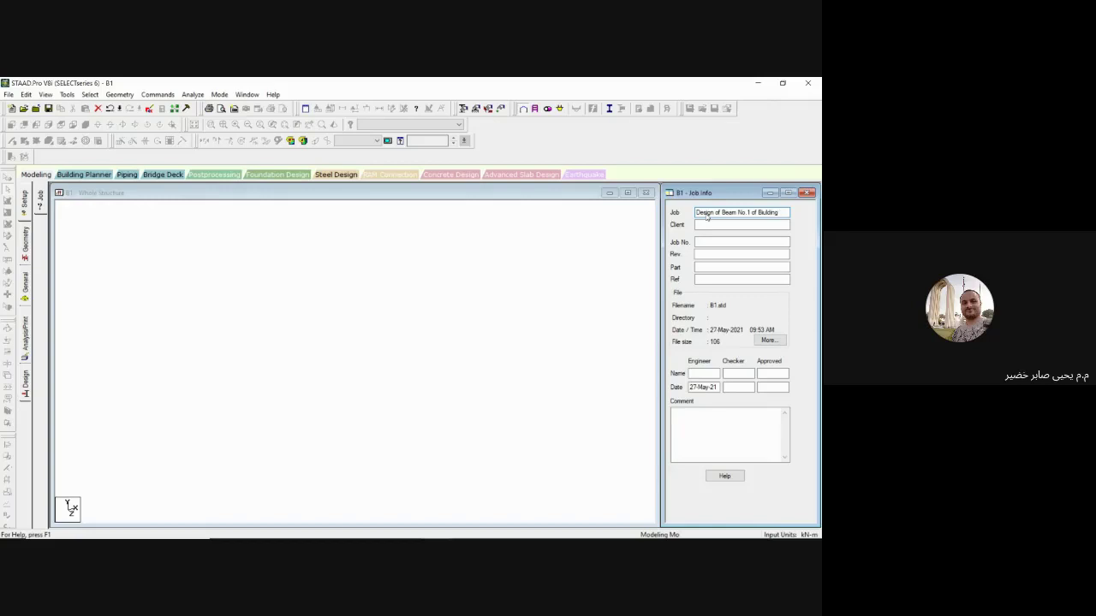
pyautogui.write('No')
pyautogui.write('. 1')
pyautogui.press('Tab')
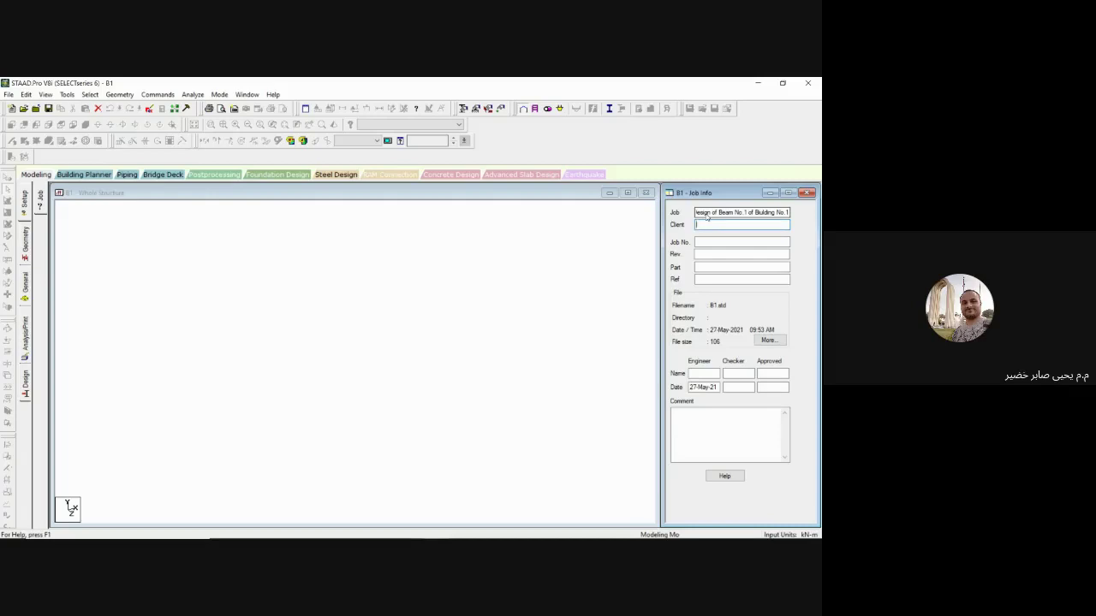
# Step: Set the client to M.O.H.E and the job number, revision, part and reference each to 1
pyautogui.write('M.O.H.E')
pyautogui.press('Tab')
pyautogui.write('1')
pyautogui.press('Tab')
pyautogui.write('1')
pyautogui.click(701, 255)
pyautogui.write('1')
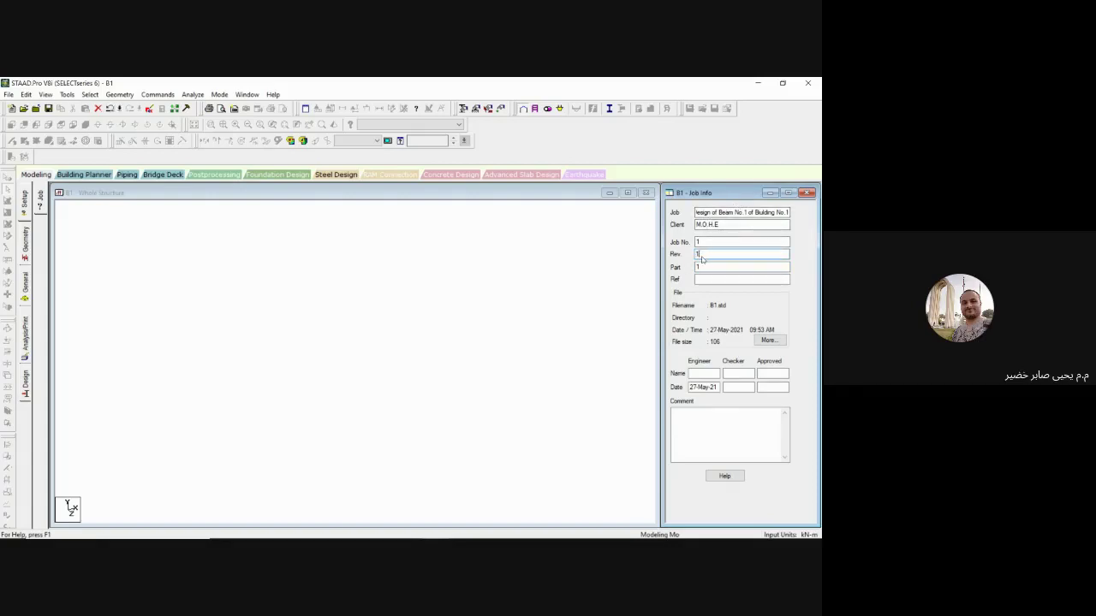
pyautogui.press('Tab')
pyautogui.press('Tab')
pyautogui.write('1')
pyautogui.click(706, 254)
pyautogui.doubleClick(707, 255)
pyautogui.click(702, 281)
# Step: Fill in the names of the engineer, the checker and the approver in the job information
pyautogui.click(704, 372)
pyautogui.write('YAHYA')
pyautogui.press('Tab')
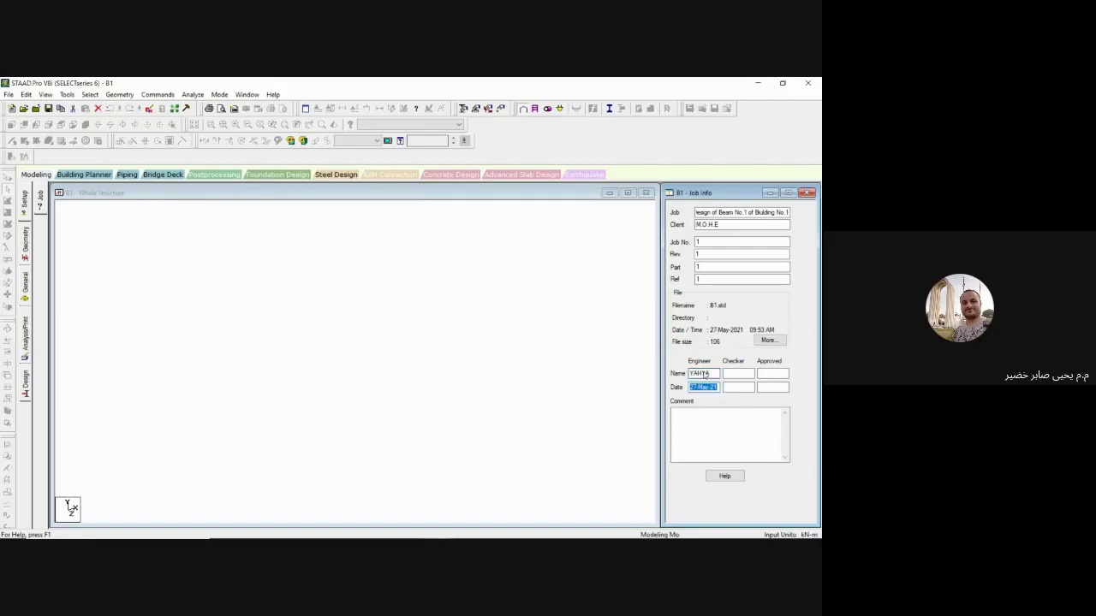
pyautogui.click(732, 374)
pyautogui.write('A')
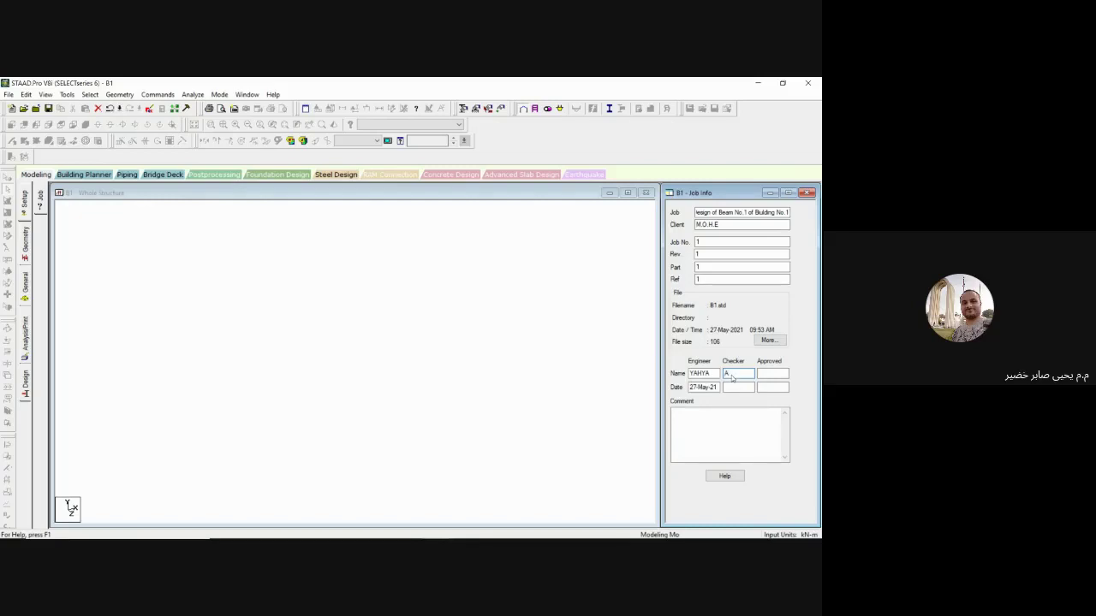
pyautogui.write('HMED')
pyautogui.click(771, 373)
pyautogui.click(772, 373)
pyautogui.write('AMOHAMMED')
# Step: Set the checker's date to 28-MAY-21 and the approval date to 30-MAY-21
pyautogui.click(709, 387)
pyautogui.click(729, 389)
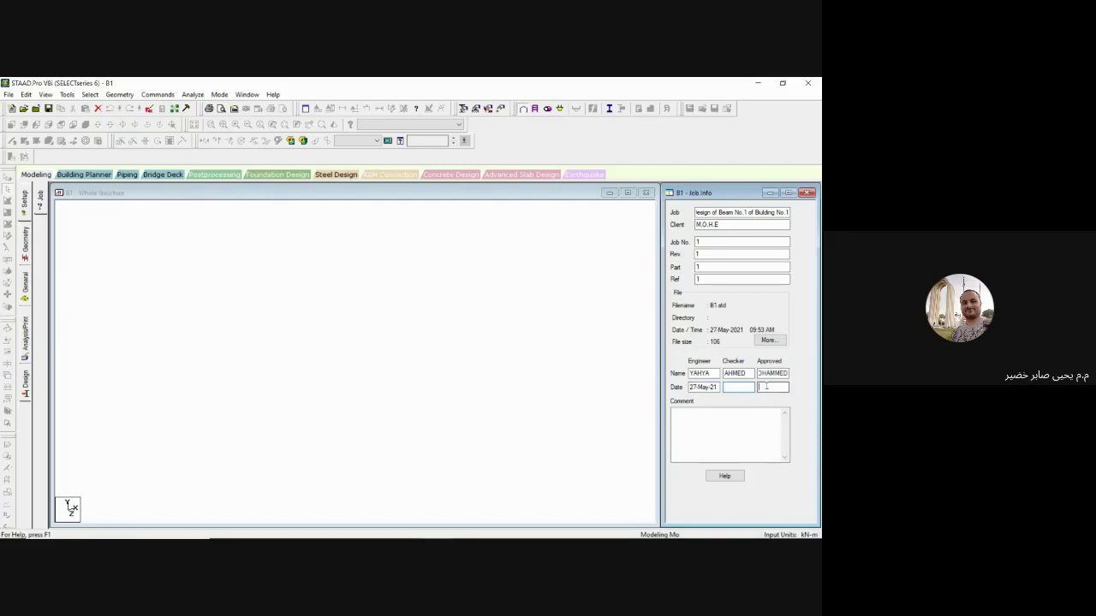
pyautogui.click(745, 388)
pyautogui.click(764, 387)
pyautogui.click(749, 387)
pyautogui.write('28-MA')
pyautogui.write('Y-21')
pyautogui.press('Tab')
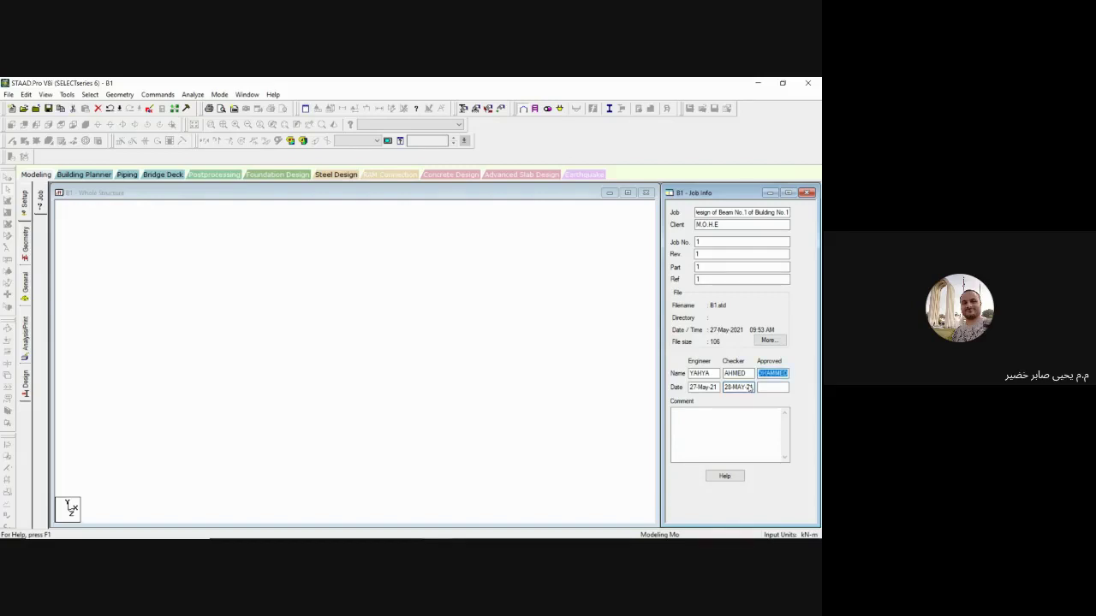
pyautogui.press('Tab')
pyautogui.write('30-MA')
pyautogui.write('Y-21')
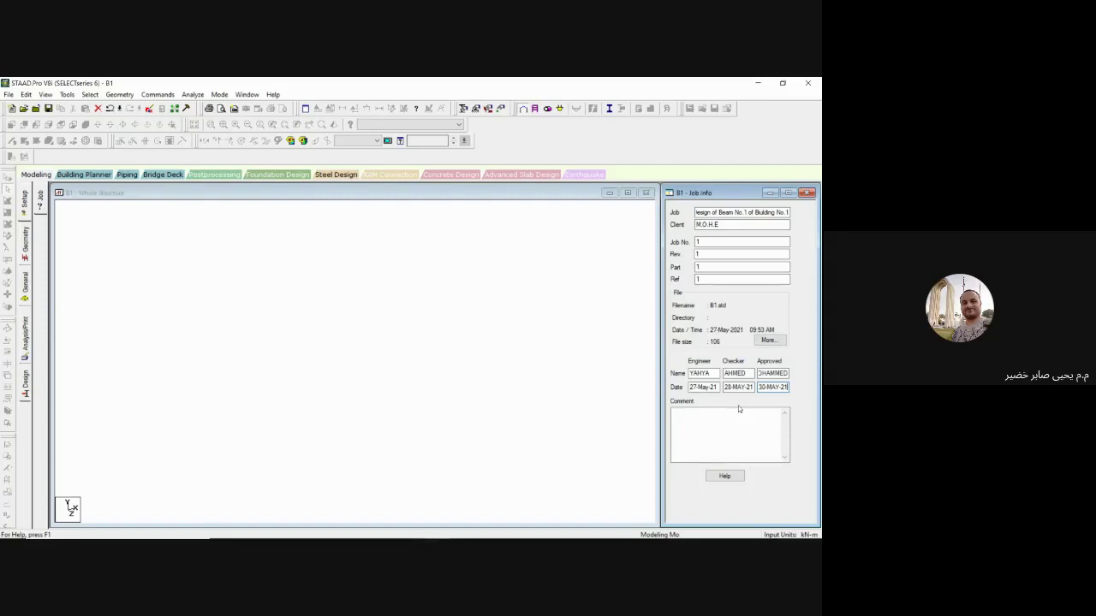
# Step: Display the B1 snap grid in the whole structure view, ready for adding nodes and beams
pyautogui.click(614, 365)
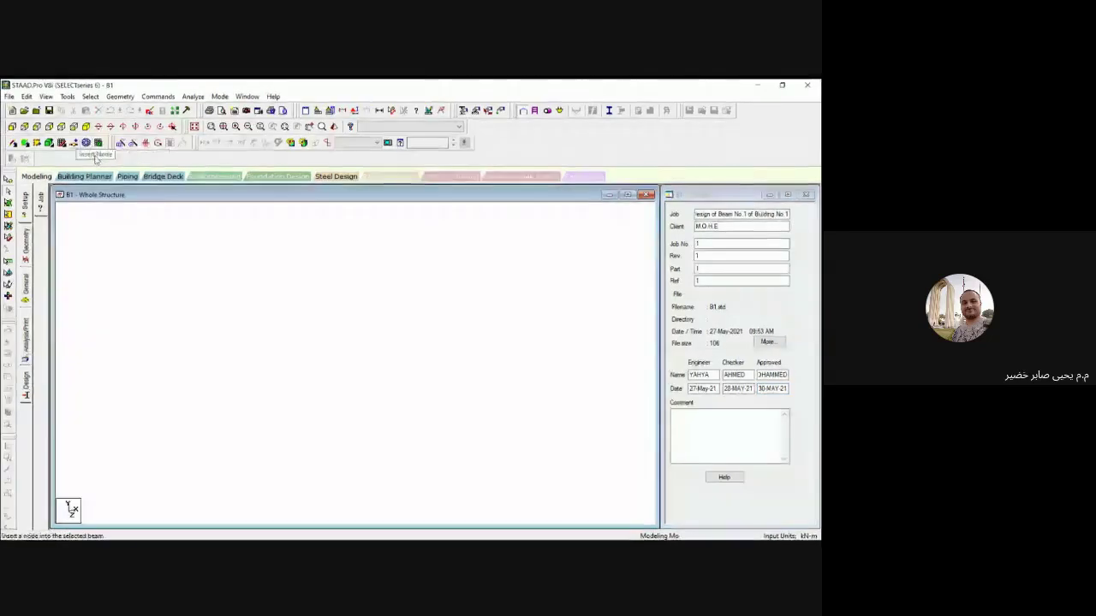
pyautogui.click(61, 142)
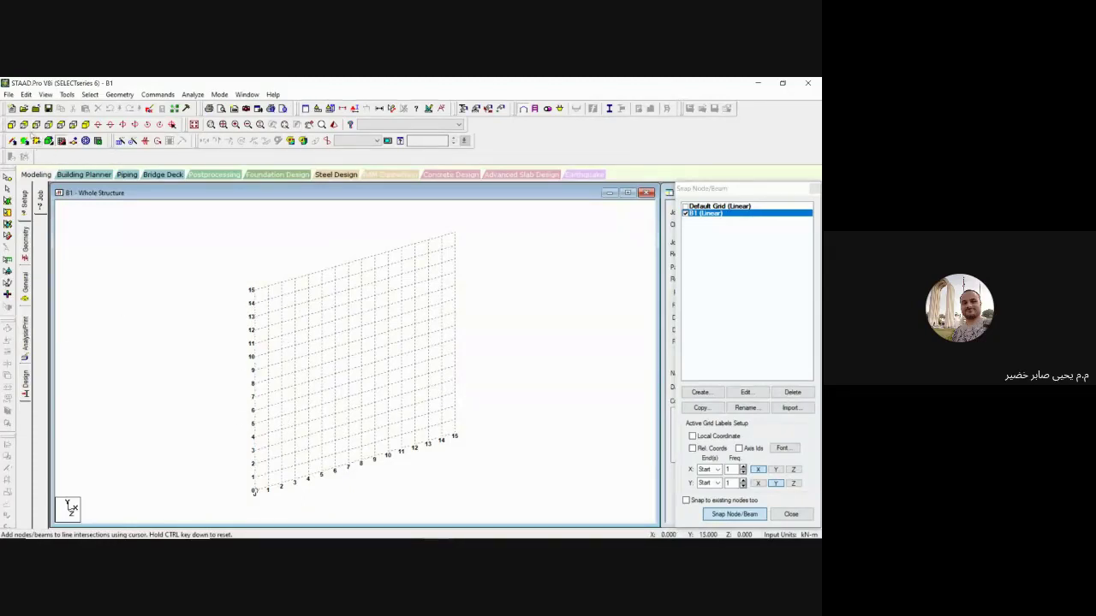
# Step: Examine the B1 grid from the front, back, sides, top, bottom and isometric directions, ending with the front view
pyautogui.click(11, 124)
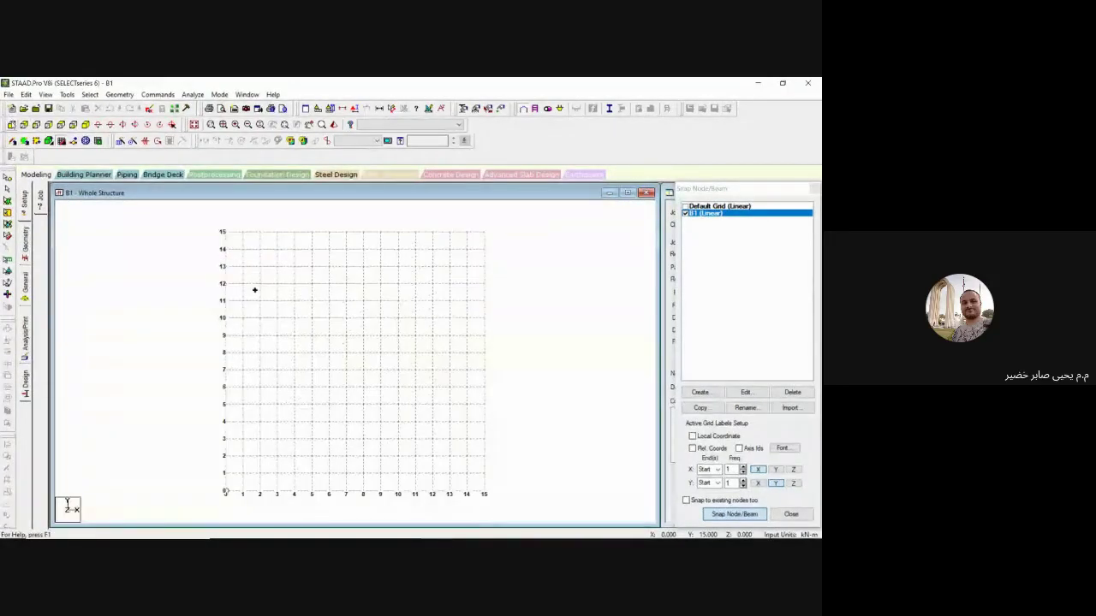
pyautogui.click(24, 125)
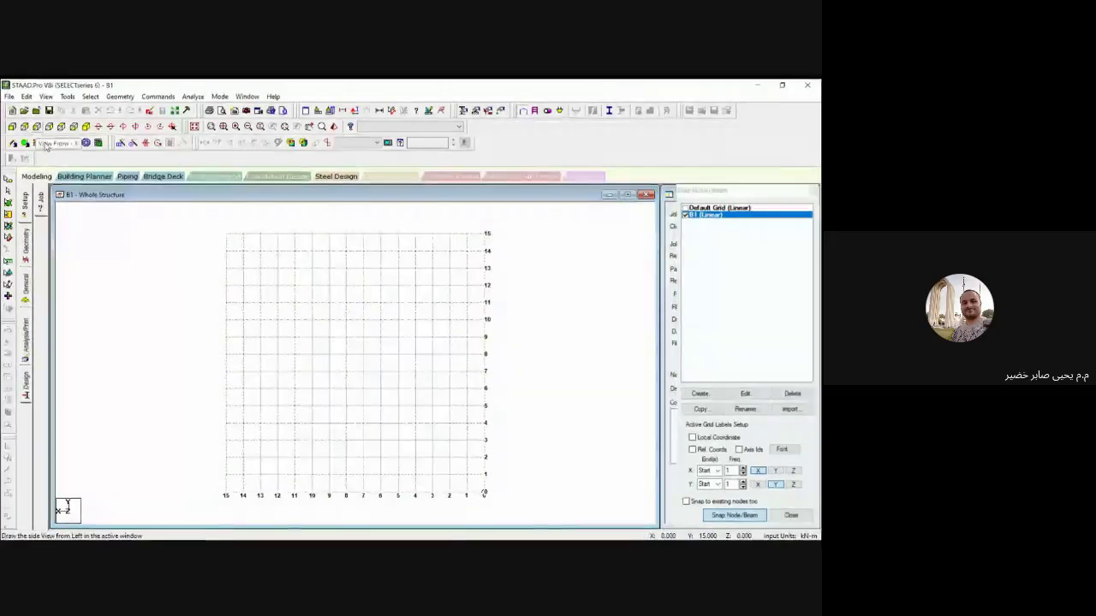
pyautogui.click(36, 125)
pyautogui.click(48, 125)
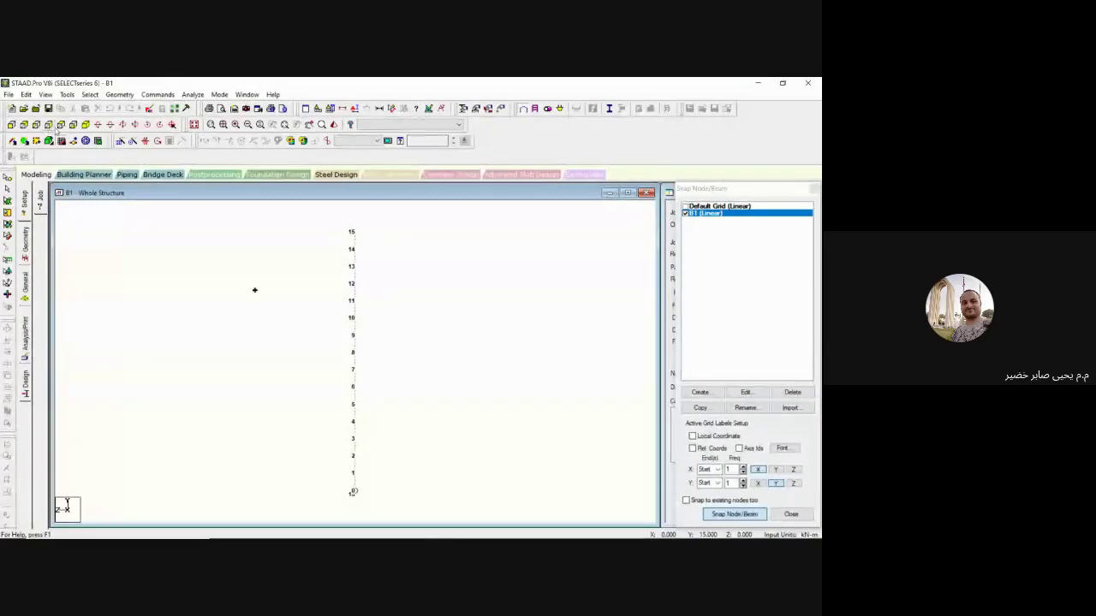
pyautogui.click(60, 125)
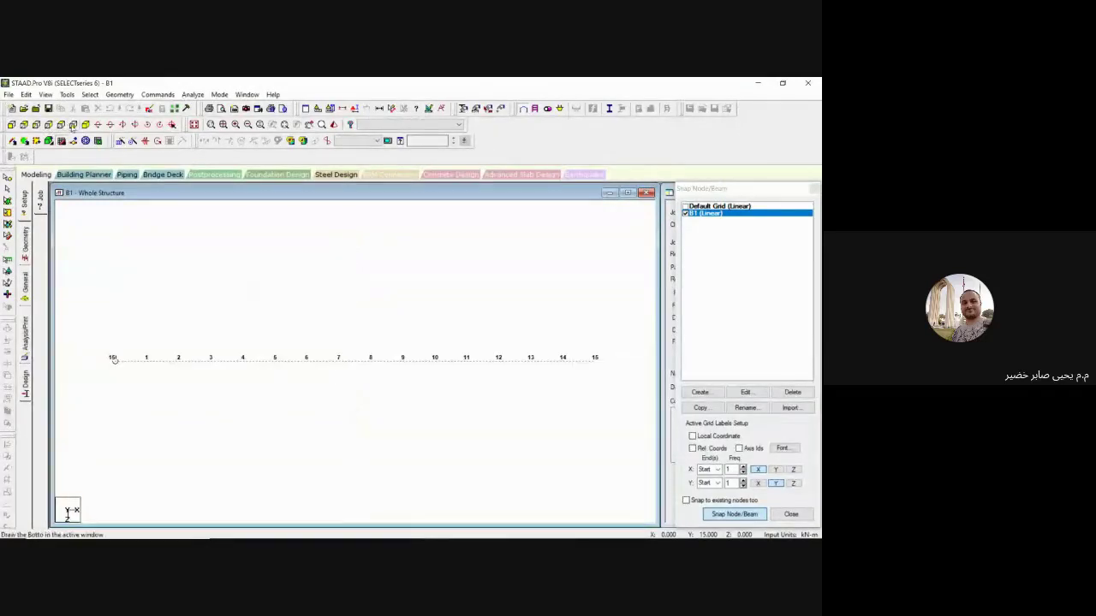
pyautogui.click(73, 125)
pyautogui.click(84, 125)
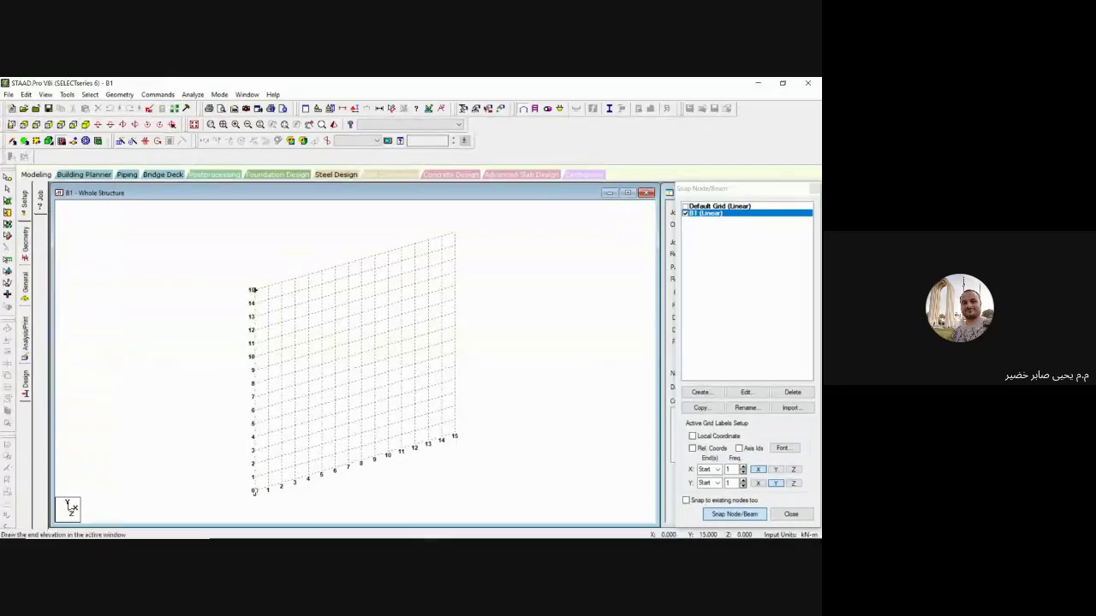
pyautogui.click(15, 142)
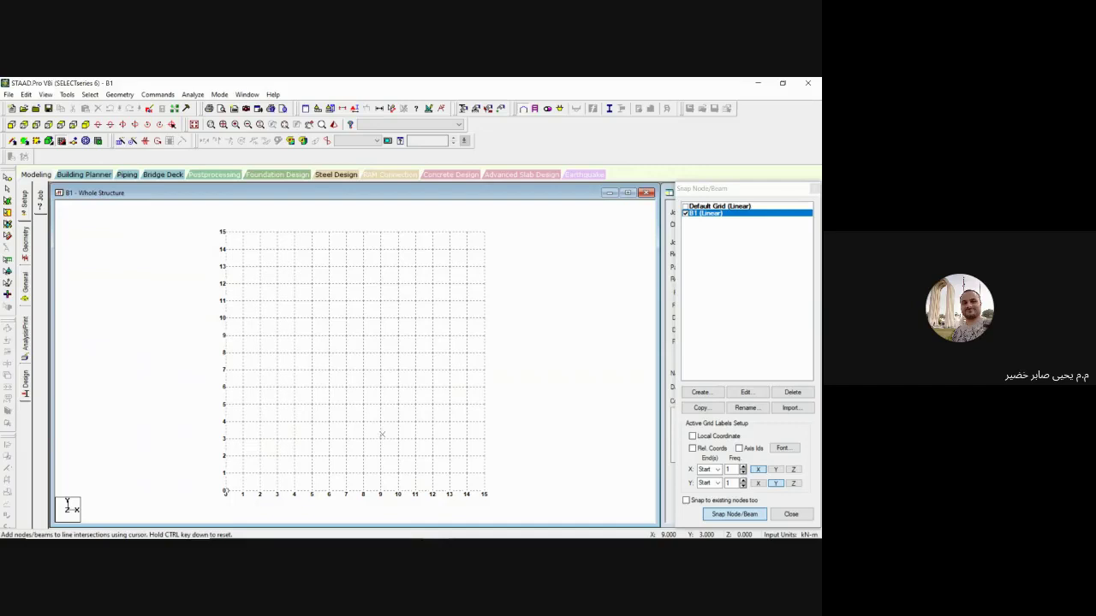
pyautogui.click(244, 384)
# Step: Open the model's input command file for editing, saving the modified structure first
pyautogui.click(8, 94)
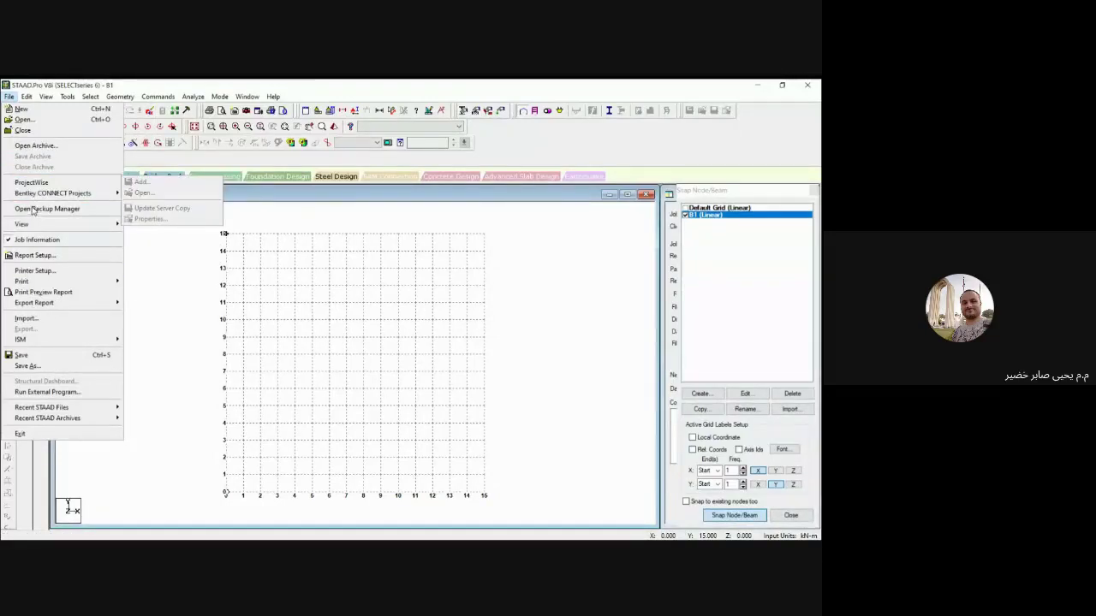
pyautogui.click(8, 95)
pyautogui.click(26, 96)
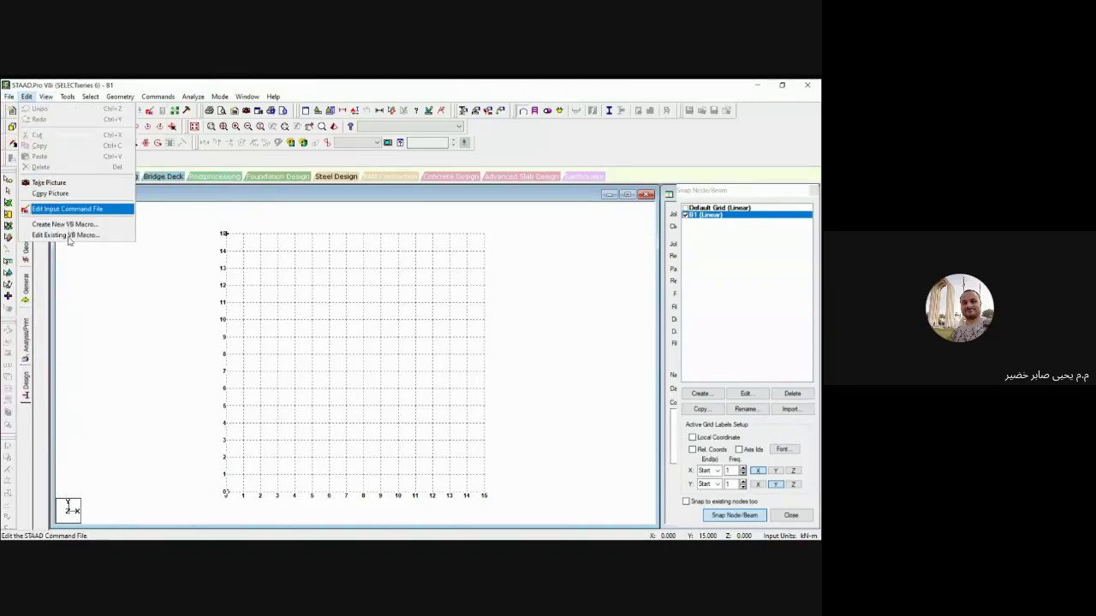
pyautogui.click(67, 209)
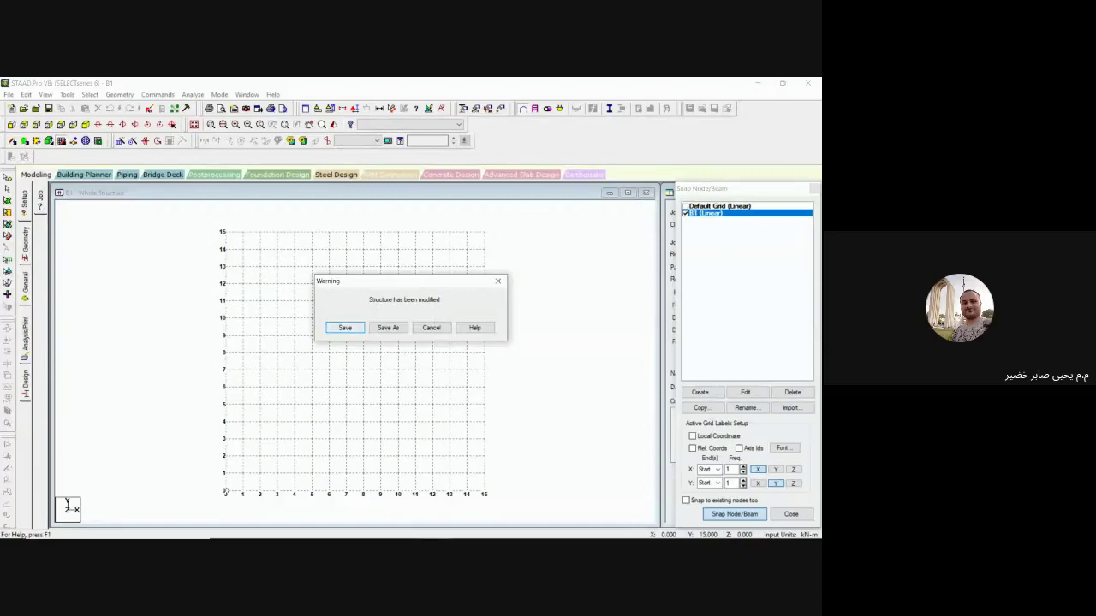
pyautogui.click(343, 327)
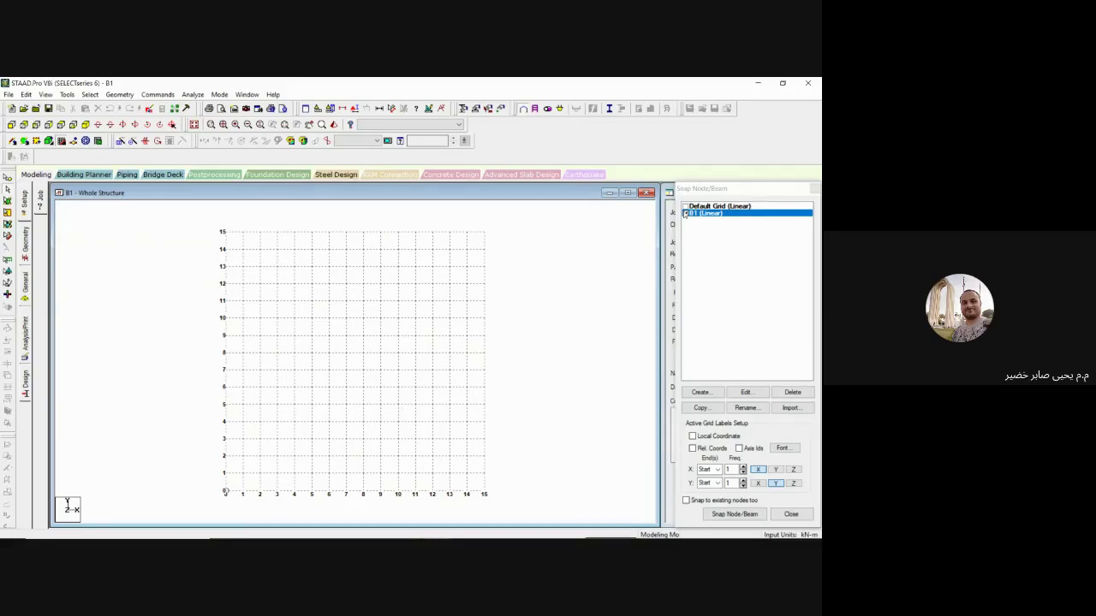
# Step: Turn the B1 snap grid off and back on
pyautogui.click(686, 214)
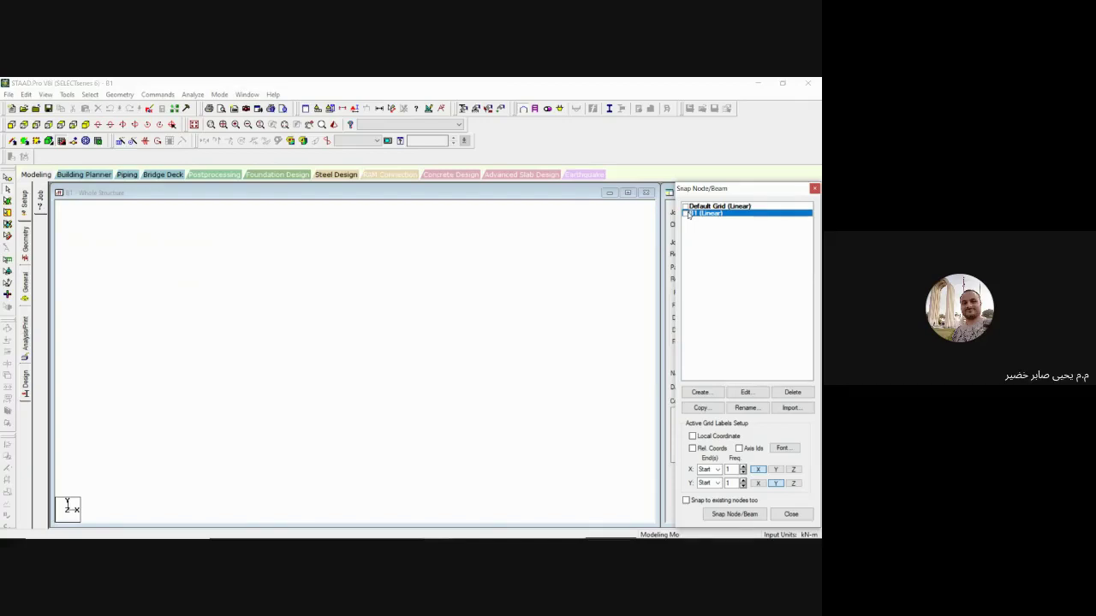
pyautogui.click(685, 213)
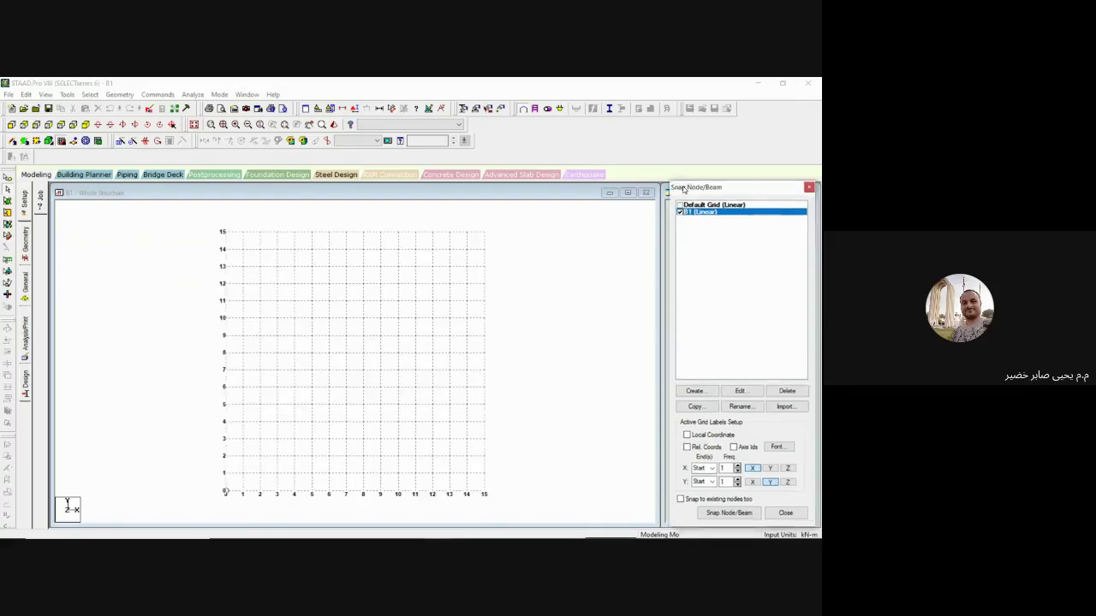
pyautogui.moveTo(688, 190); pyautogui.dragTo(621, 191)
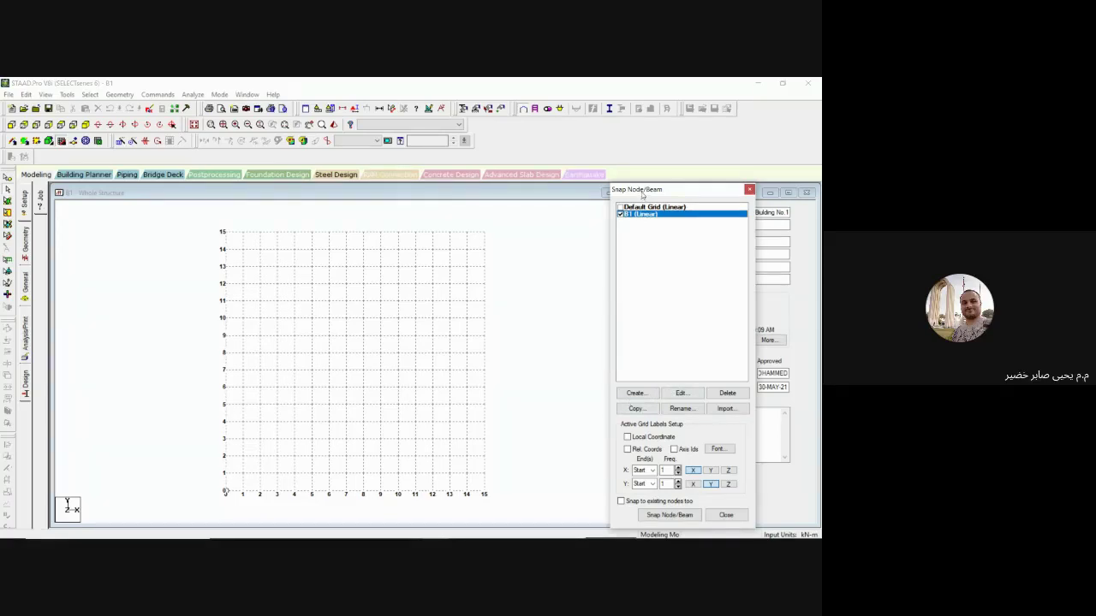
pyautogui.moveTo(642, 196); pyautogui.dragTo(693, 195)
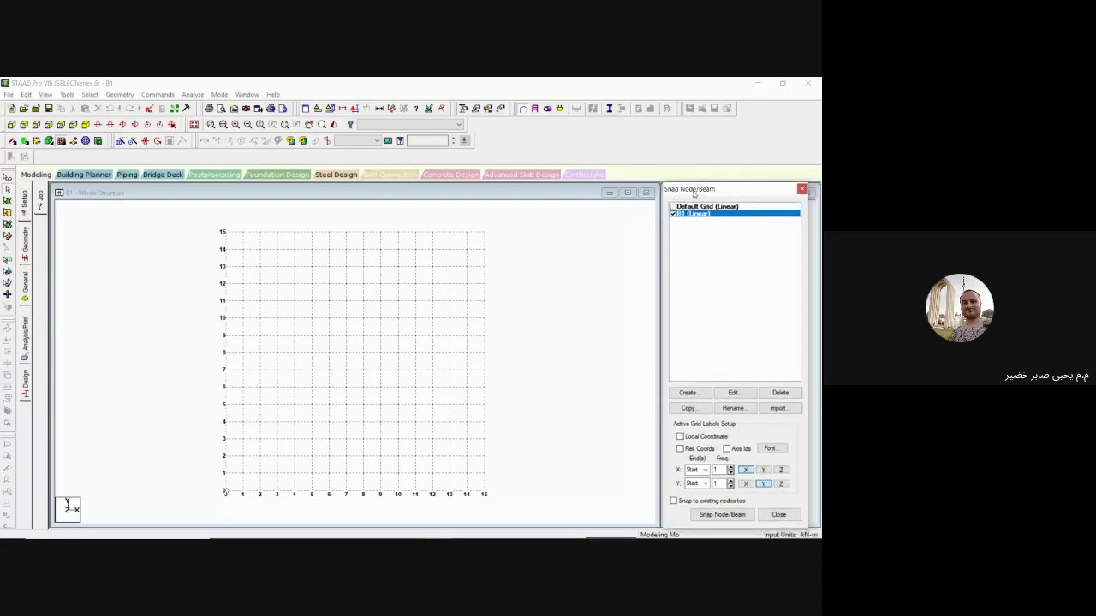
pyautogui.click(243, 477)
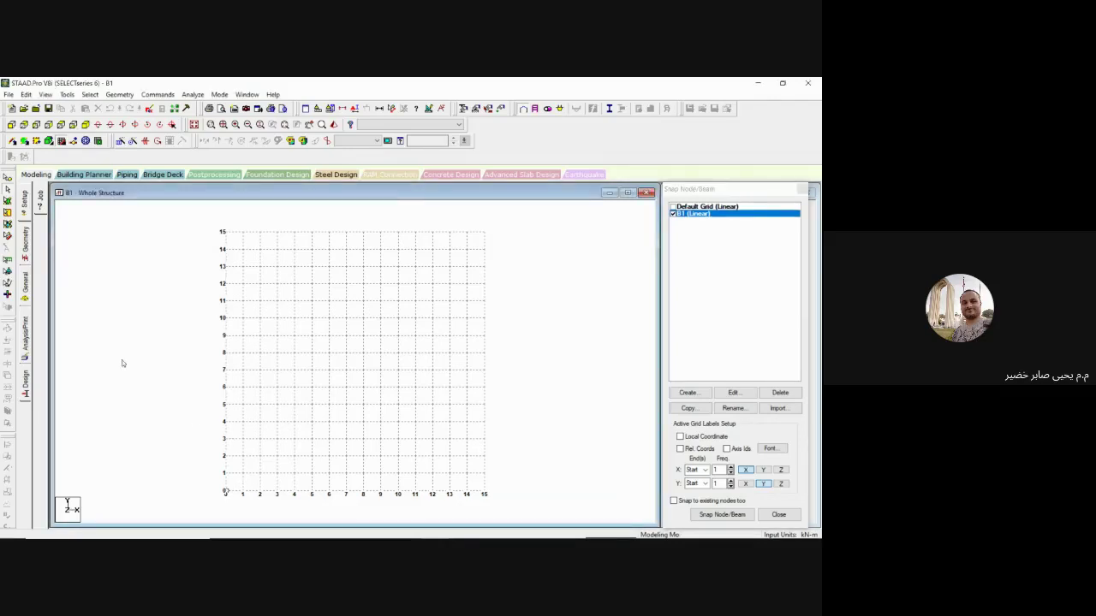
pyautogui.click(8, 195)
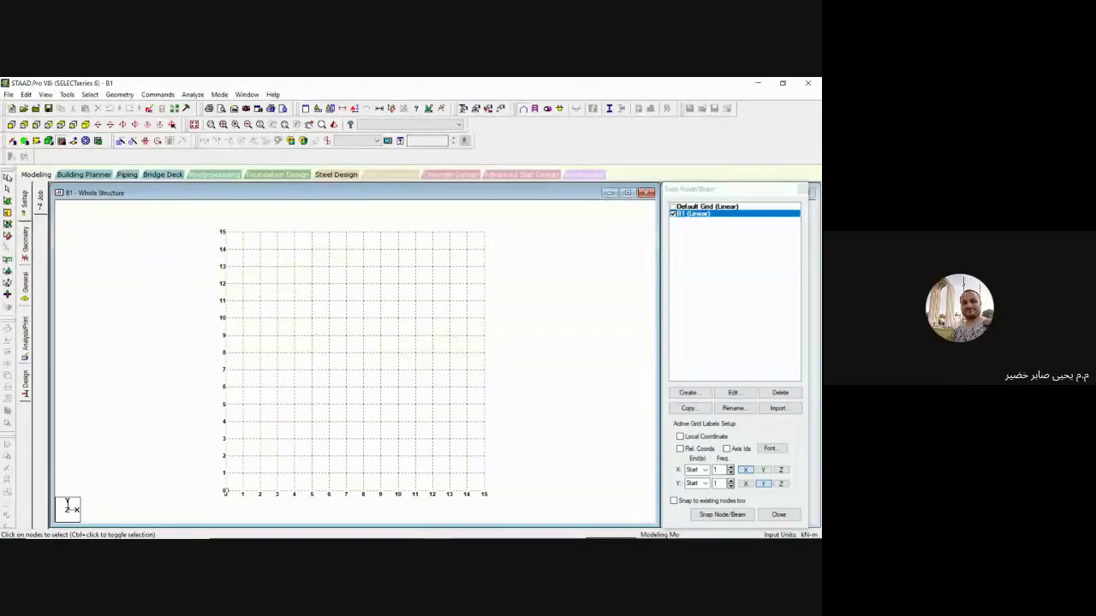
pyautogui.click(34, 175)
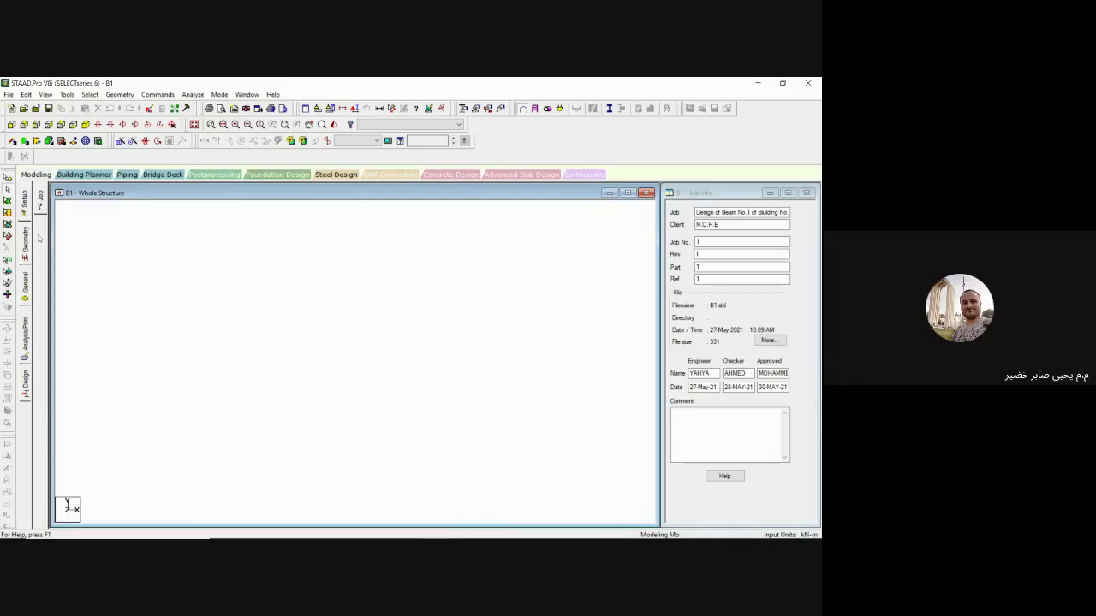
# Step: Place a node at grid point X 1, Y 1 on the B1 snap grid and accept the auto save of the modified structure
pyautogui.click(61, 142)
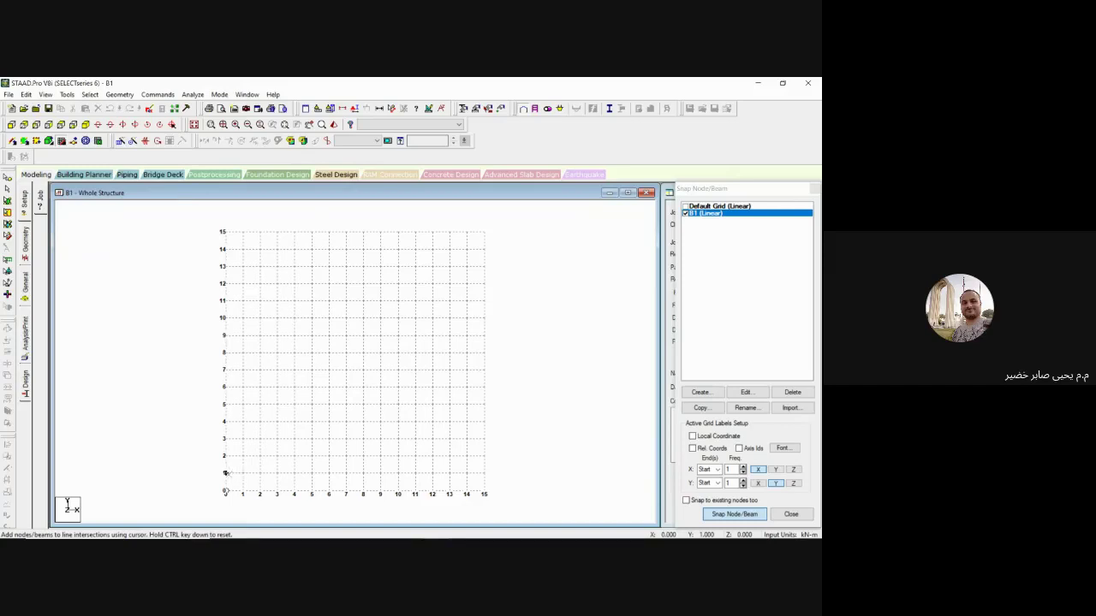
pyautogui.click(243, 473)
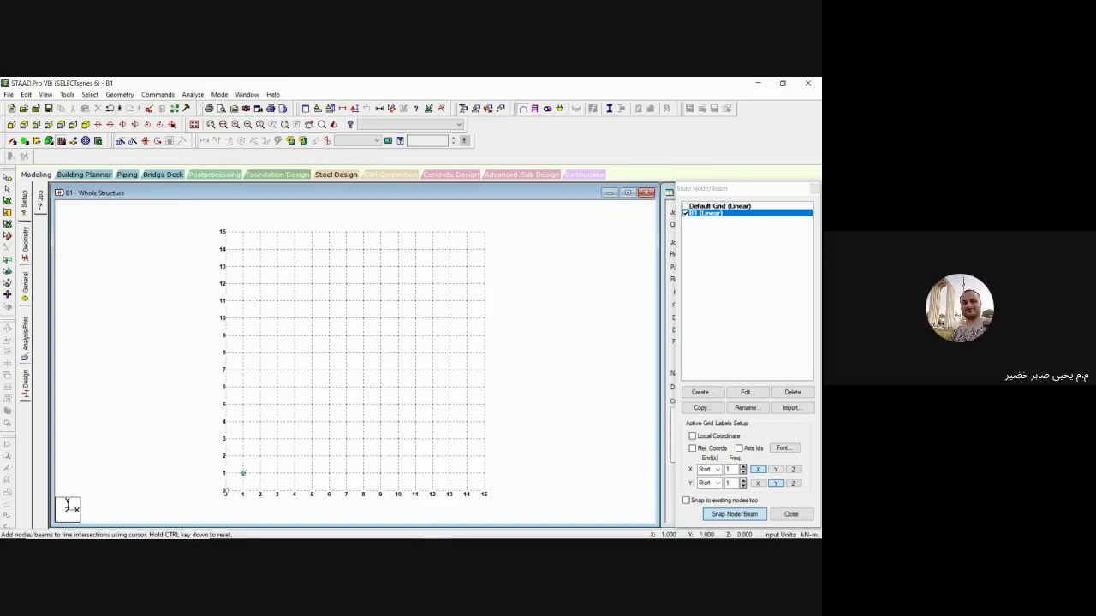
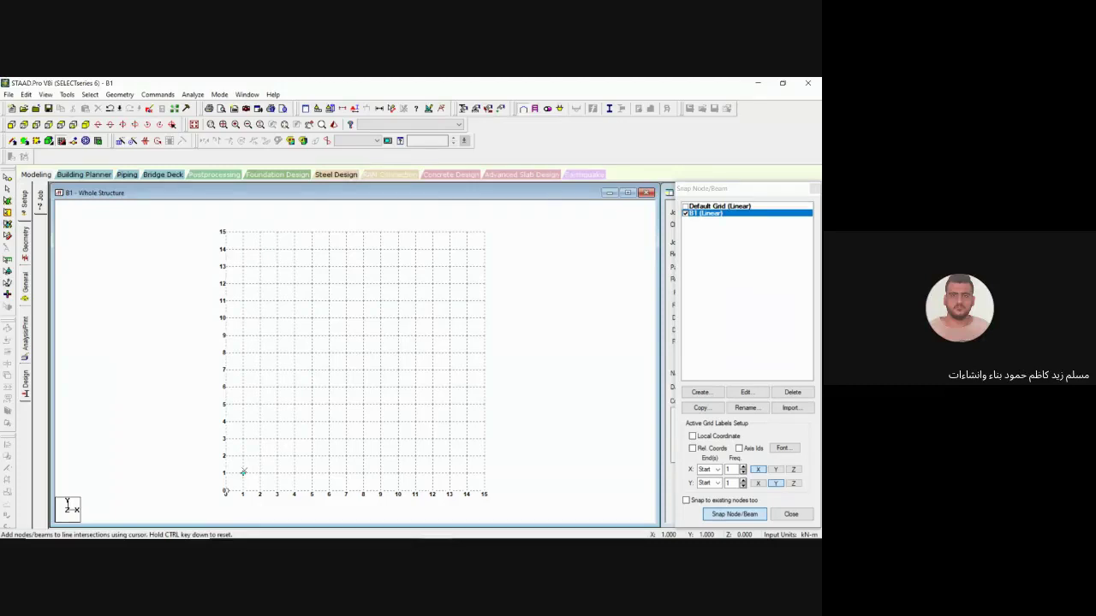
pyautogui.click(243, 472)
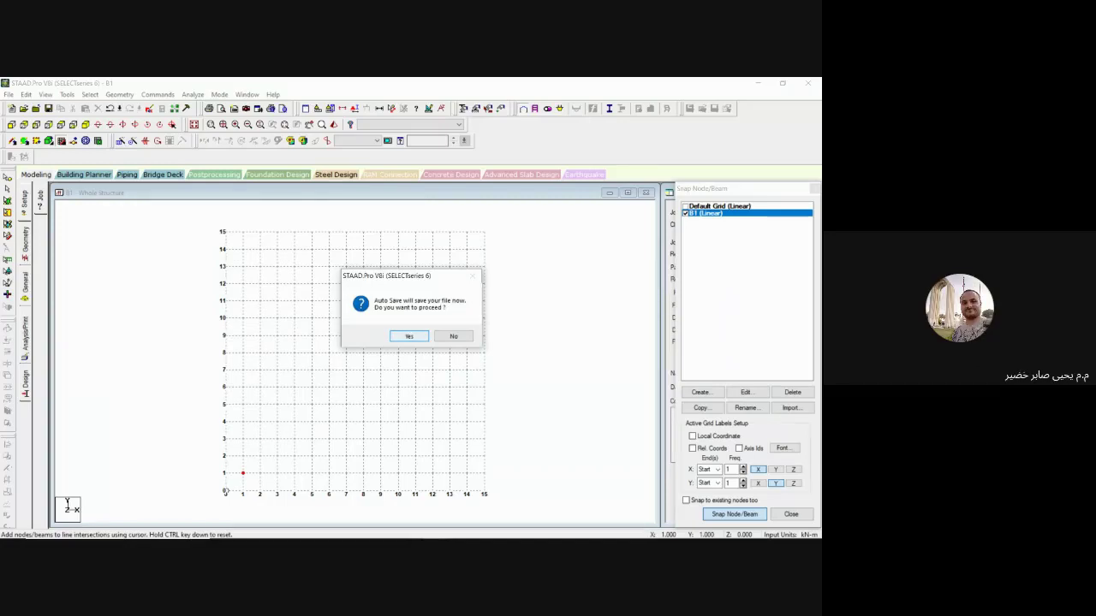
pyautogui.click(398, 335)
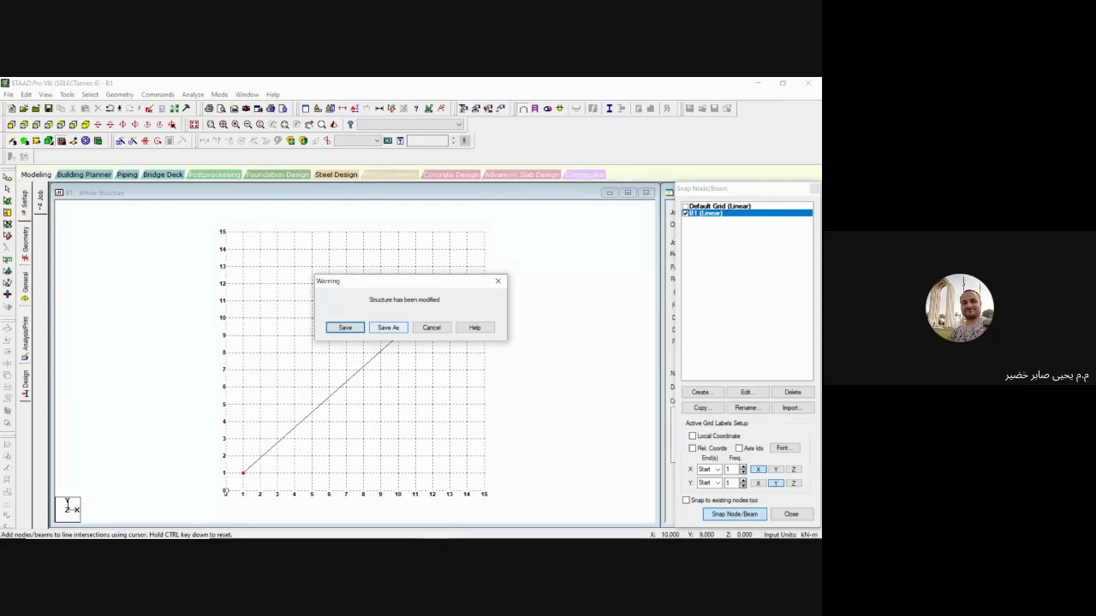
pyautogui.click(345, 326)
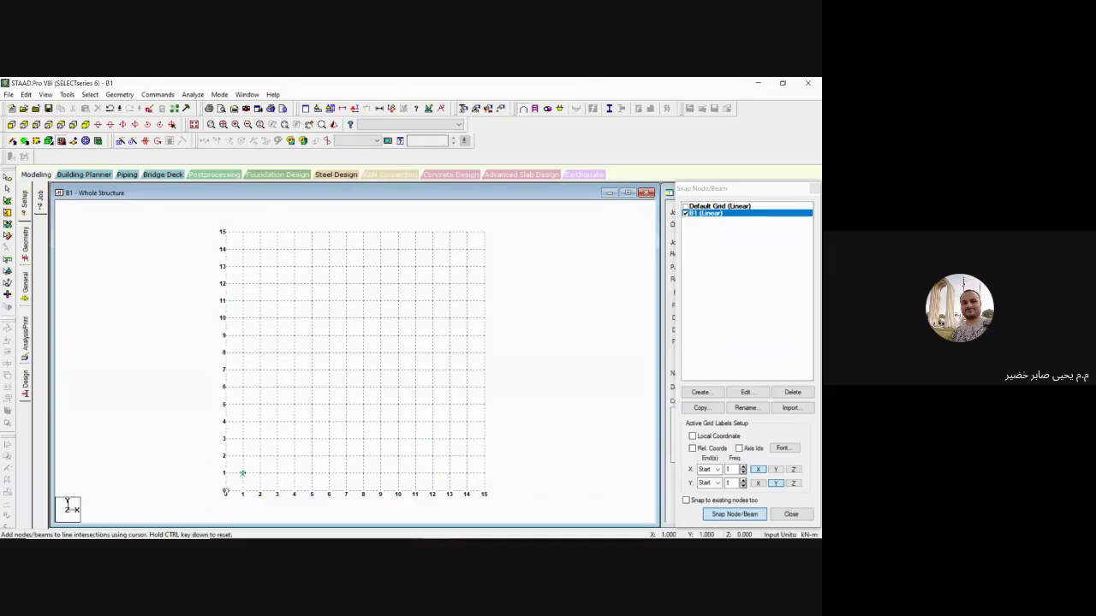
pyautogui.click(243, 472)
pyautogui.press('Escape')
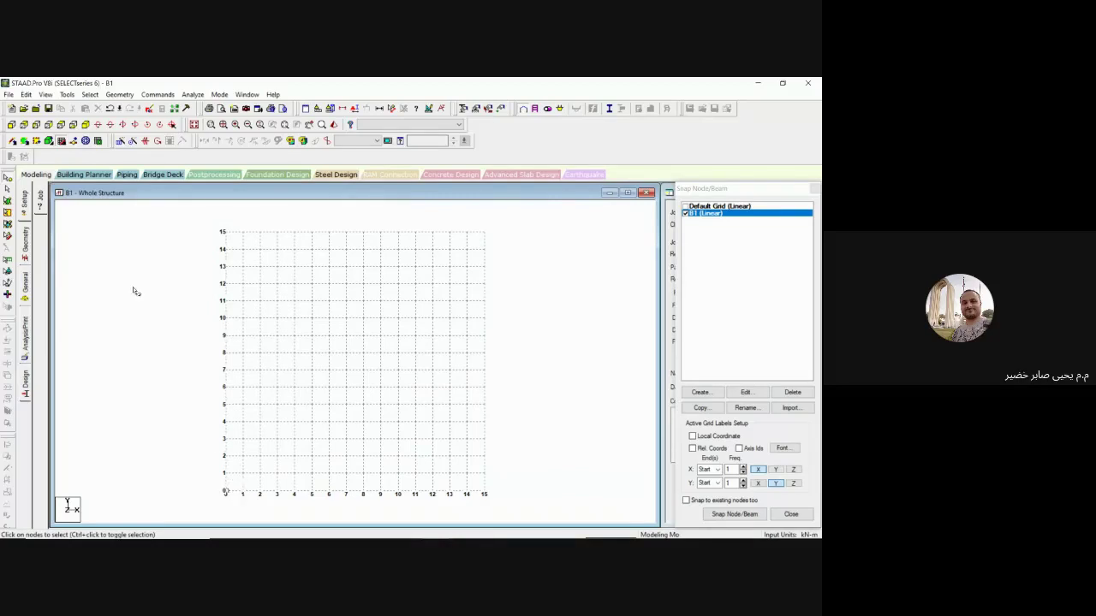
pyautogui.click(27, 175)
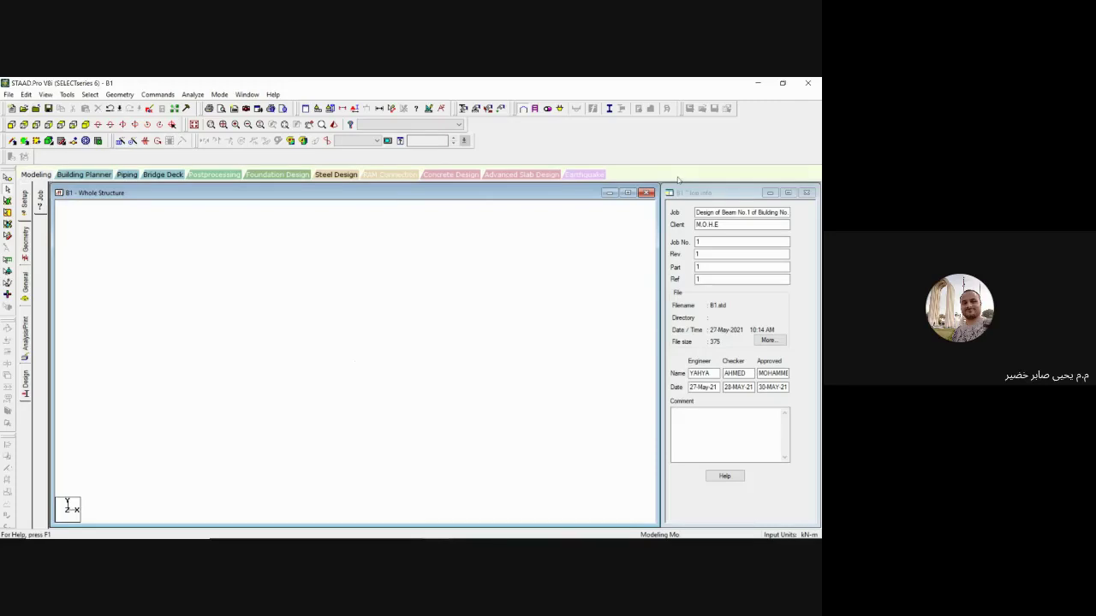
# Step: Draw three connected horizontal beams on the B1 grid at Y 1, with nodes at X 1, 4, 7 and 10
pyautogui.click(61, 142)
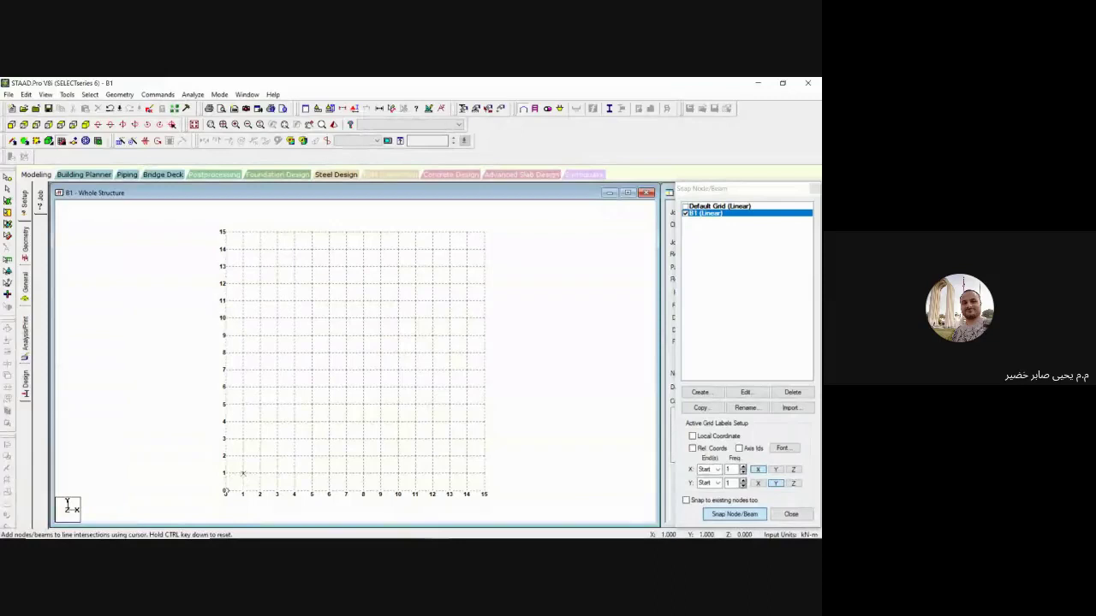
pyautogui.click(243, 473)
pyautogui.click(294, 472)
pyautogui.click(342, 476)
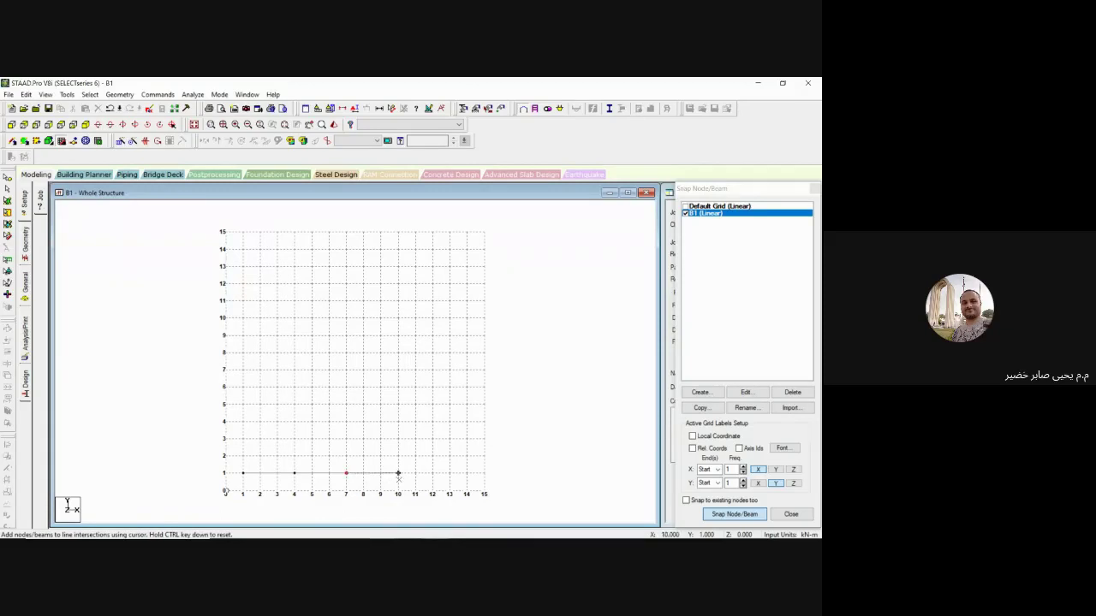
pyautogui.click(398, 473)
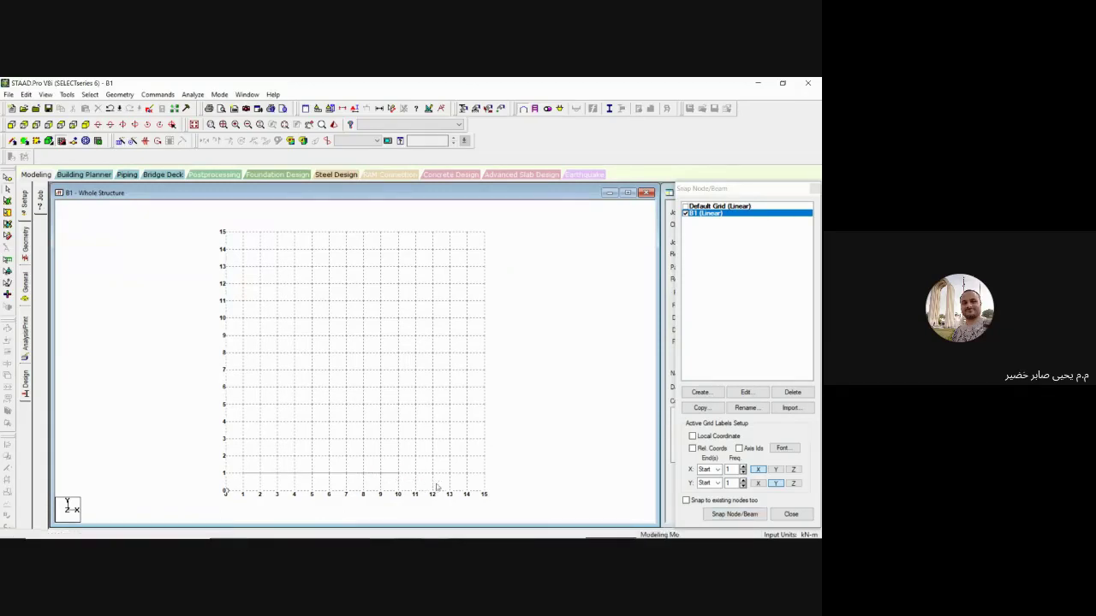
pyautogui.press('Escape')
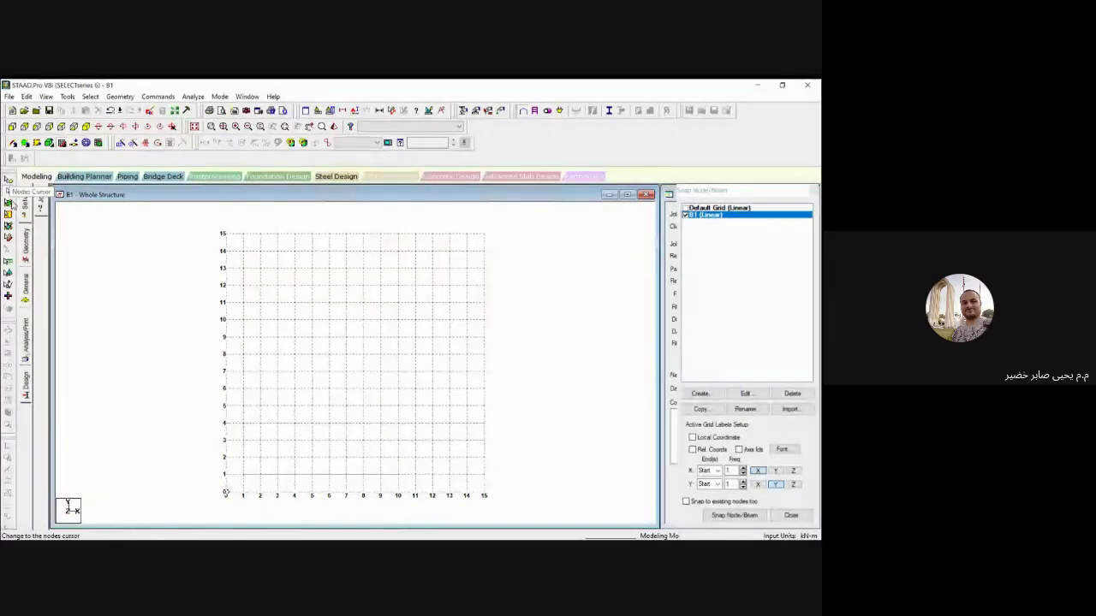
# Step: Select the beam nodes at X 1, 4, 7 and 10 one after another with the nodes cursor, going through them twice
pyautogui.click(8, 203)
pyautogui.click(242, 473)
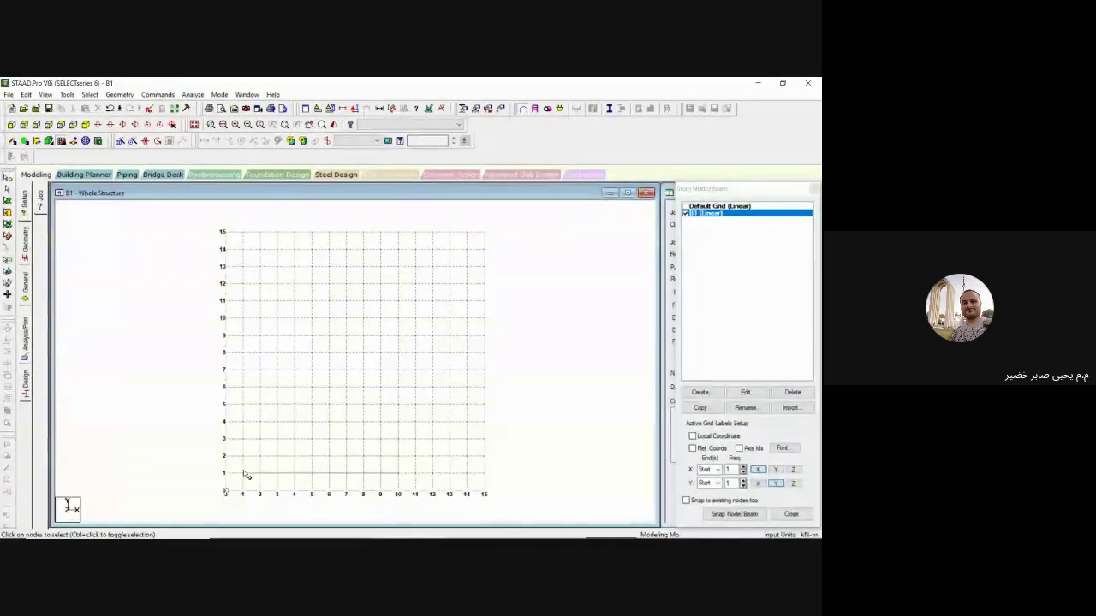
pyautogui.click(294, 474)
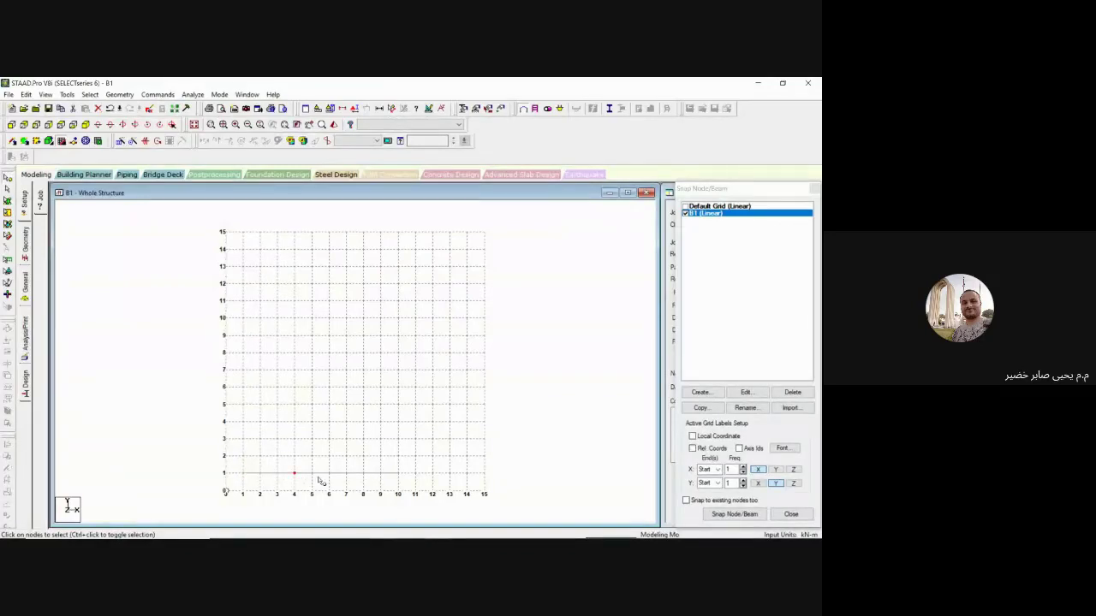
pyautogui.click(347, 474)
pyautogui.click(398, 474)
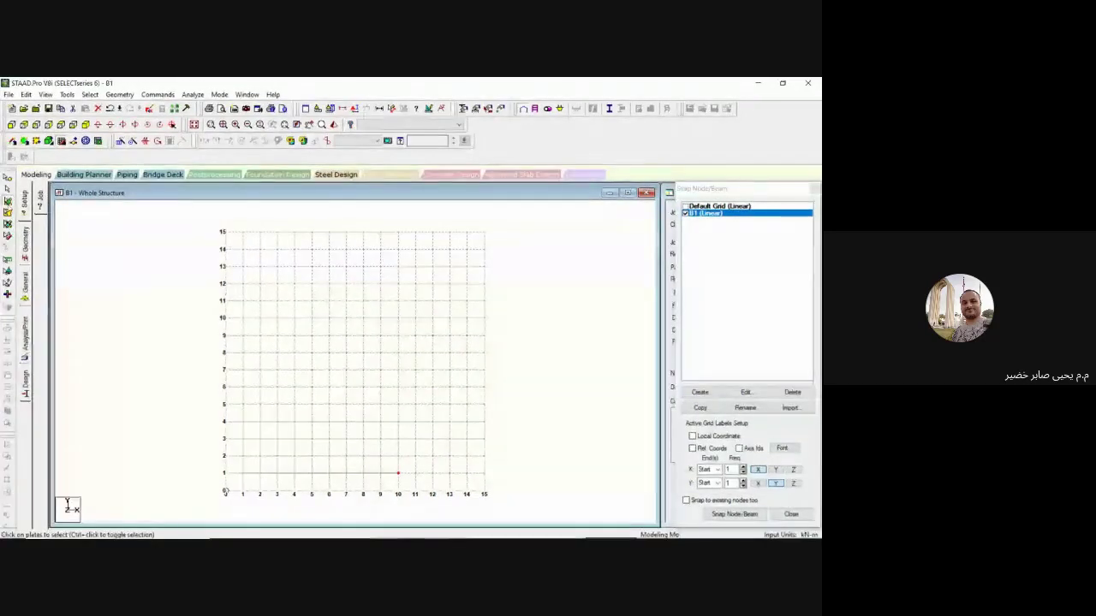
pyautogui.click(8, 190)
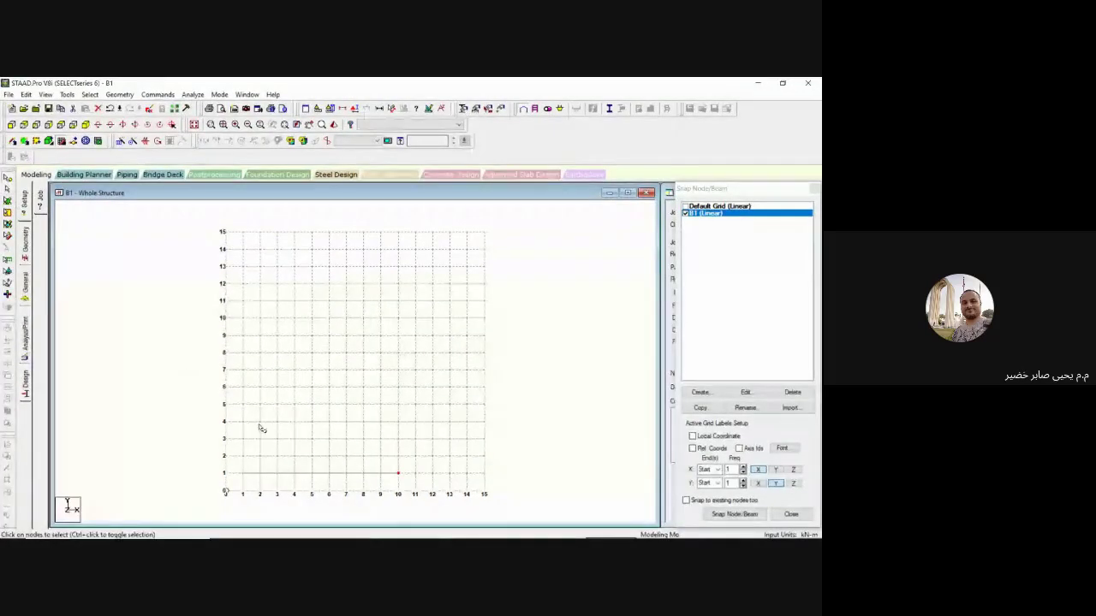
pyautogui.click(243, 473)
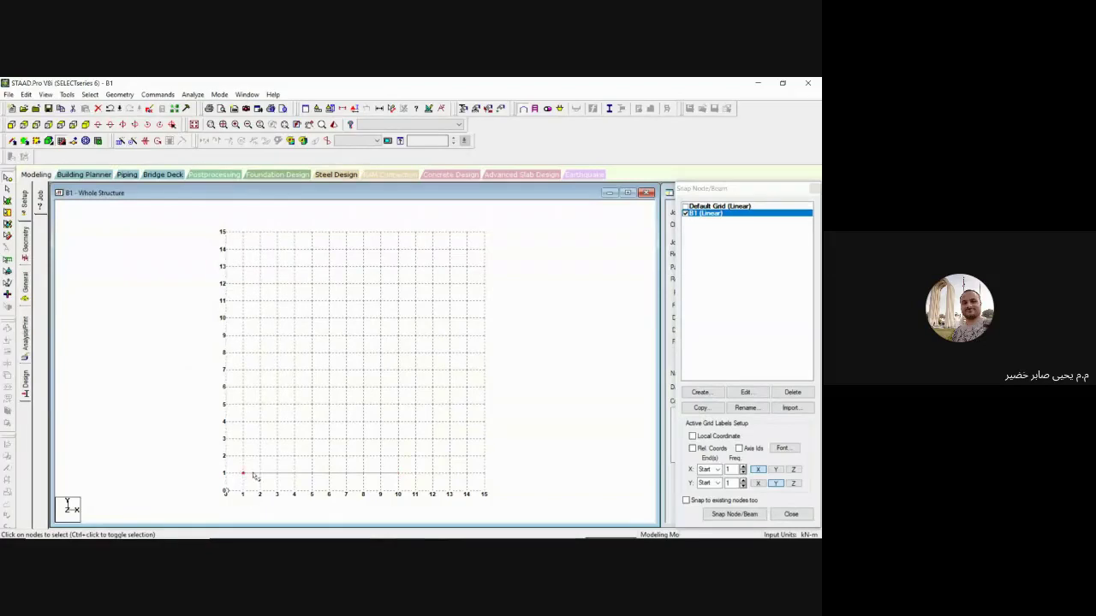
pyautogui.click(294, 473)
pyautogui.click(346, 473)
pyautogui.click(397, 474)
# Step: Switch the displayed snap grid to the Default Grid and back to B1
pyautogui.click(686, 206)
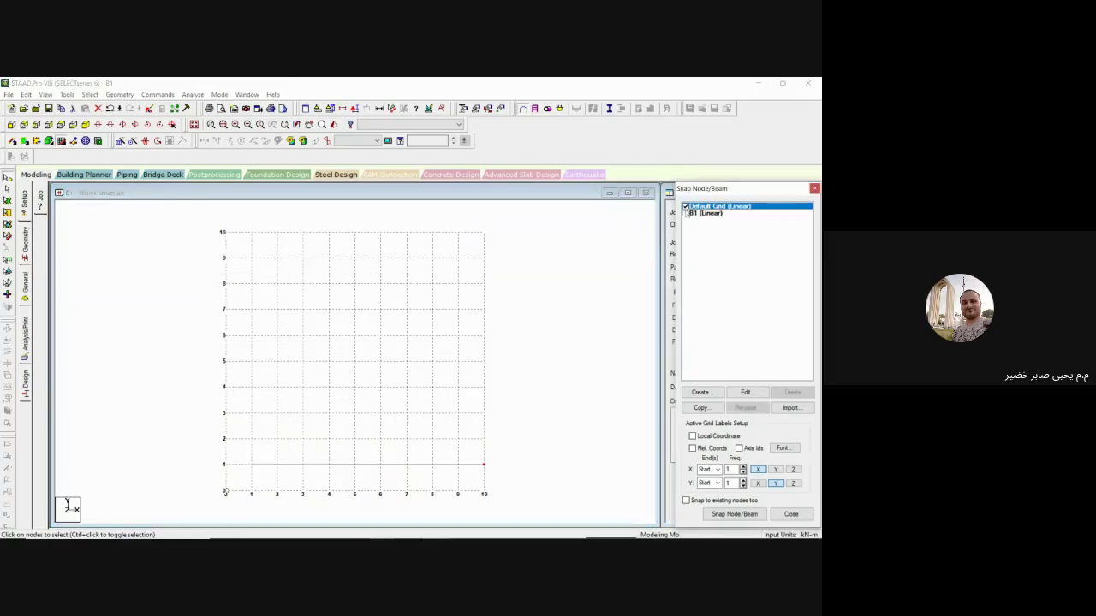
pyautogui.click(685, 214)
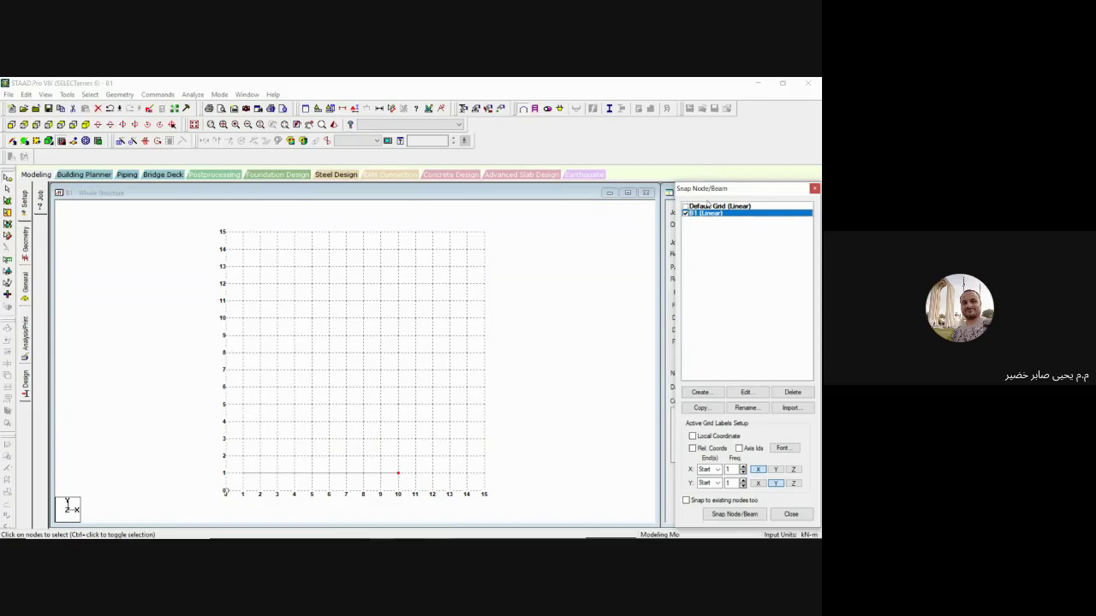
pyautogui.moveTo(695, 190); pyautogui.dragTo(654, 193)
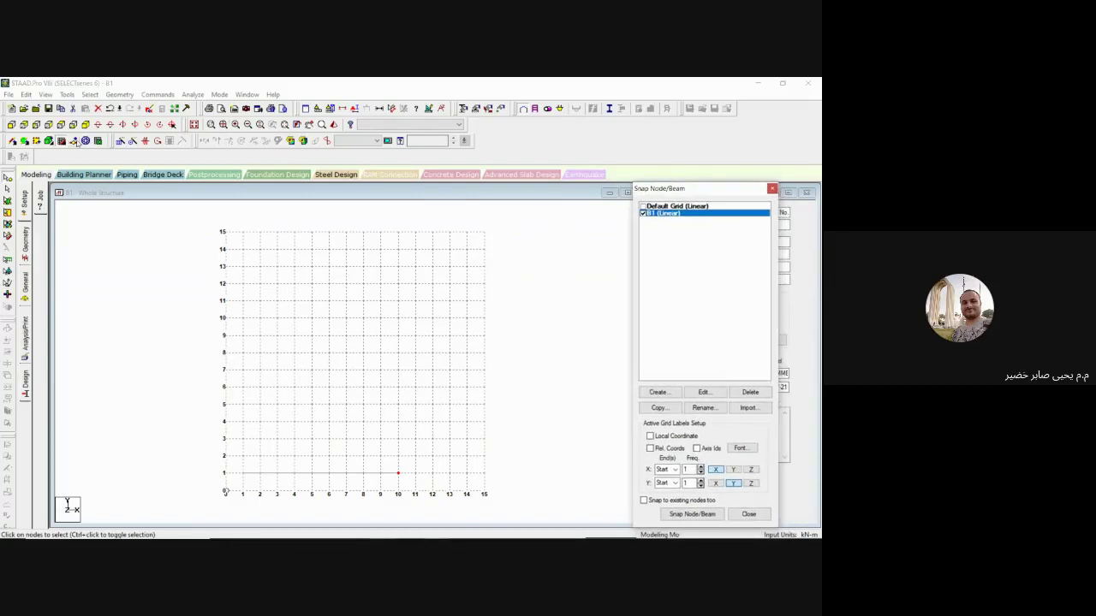
# Step: Close the job information window and maximize the whole structure view with the B1 snap grid displayed
pyautogui.click(62, 141)
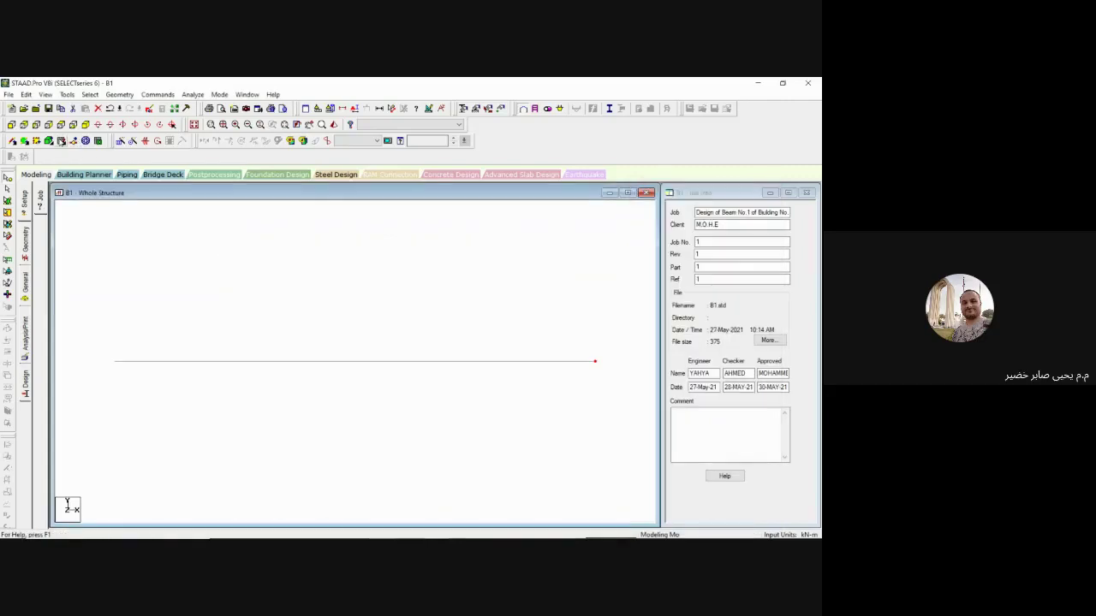
pyautogui.click(808, 194)
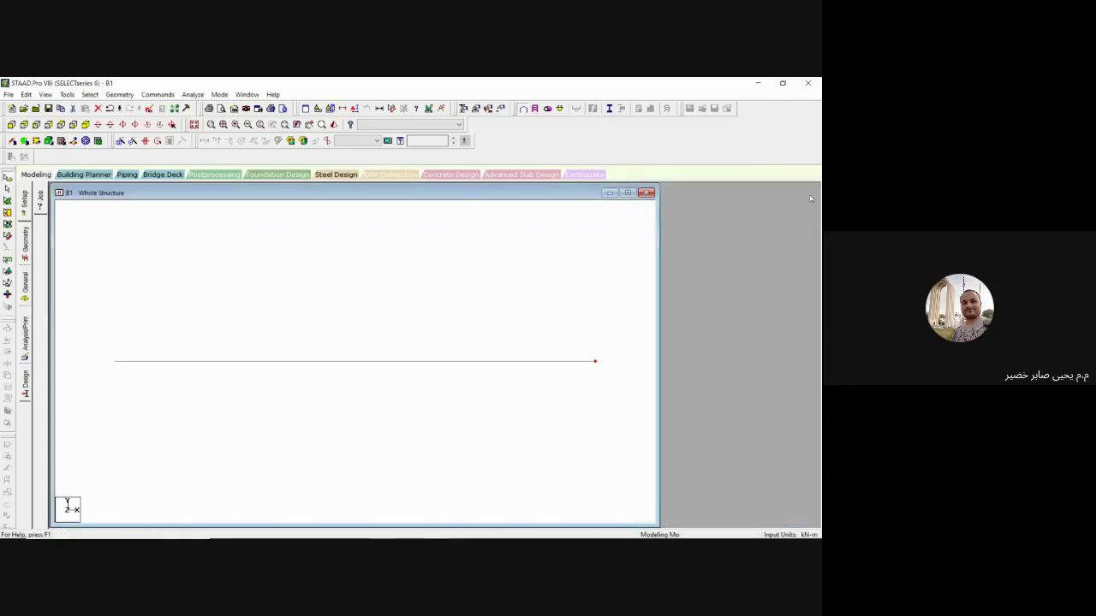
pyautogui.click(628, 194)
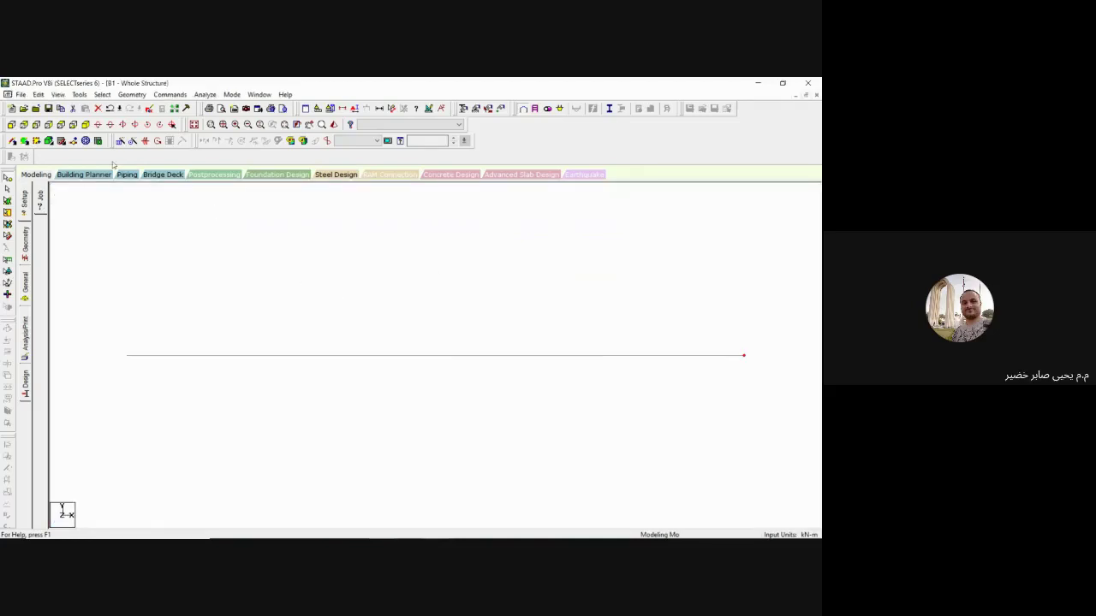
pyautogui.click(65, 143)
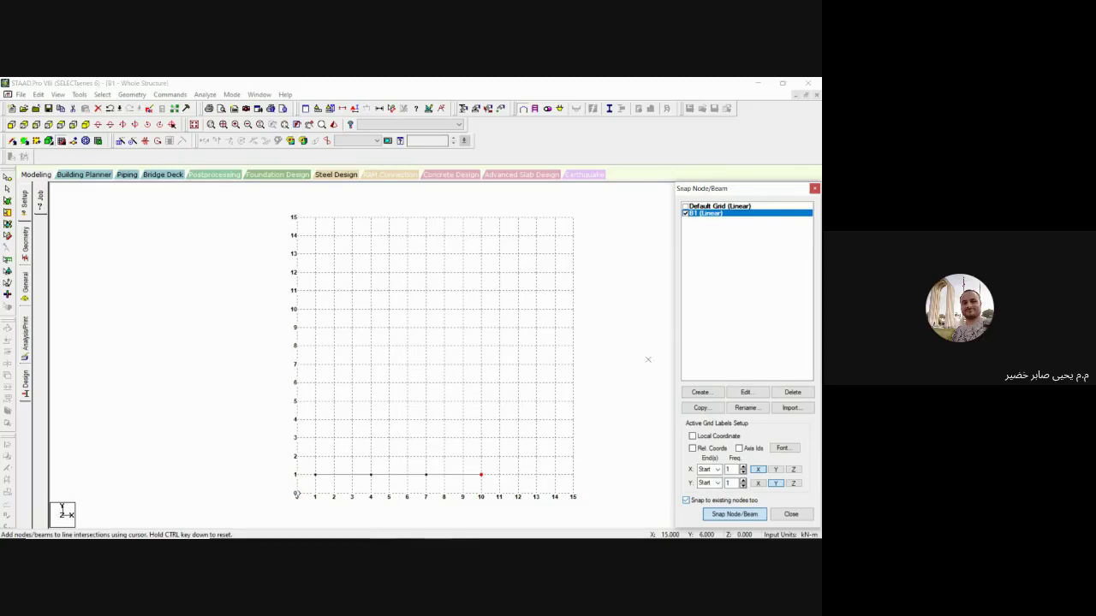
# Step: Turn off snapping to existing nodes for the B1 grid and accept the auto save of the modified structure
pyautogui.moveTo(690, 190)
pyautogui.mouseDown()
pyautogui.moveTo(613, 172)
pyautogui.moveTo(682, 196)
pyautogui.mouseUp()
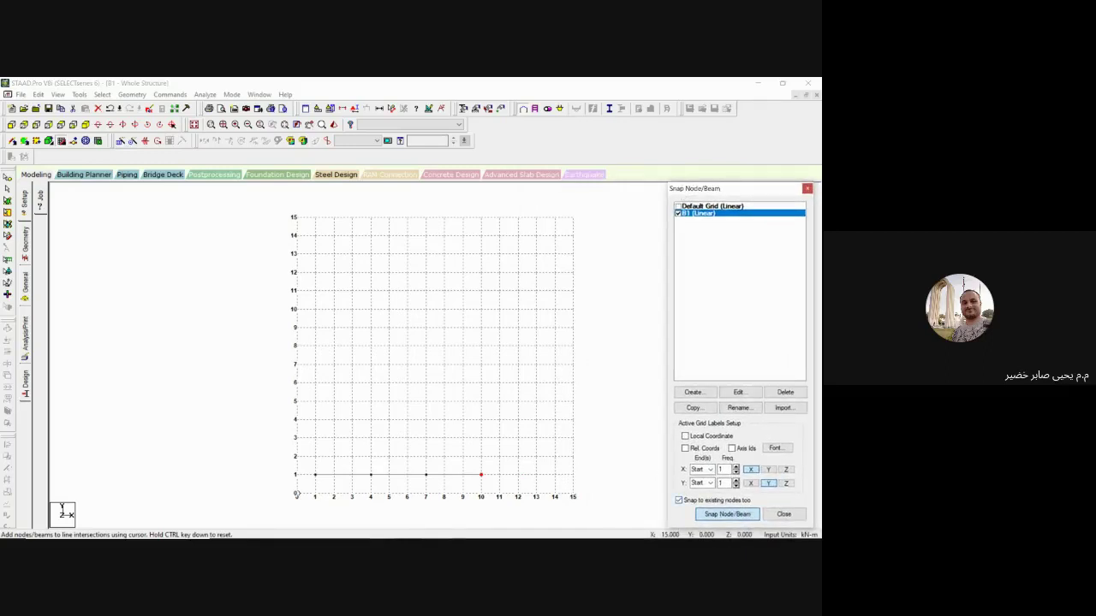
pyautogui.click(677, 500)
pyautogui.click(573, 495)
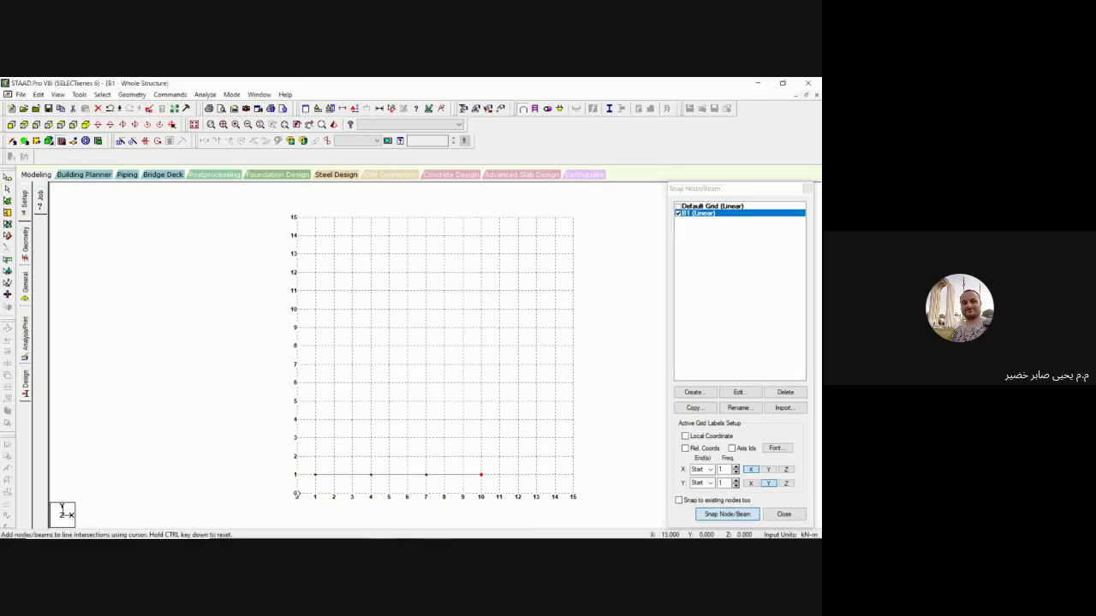
pyautogui.click(574, 495)
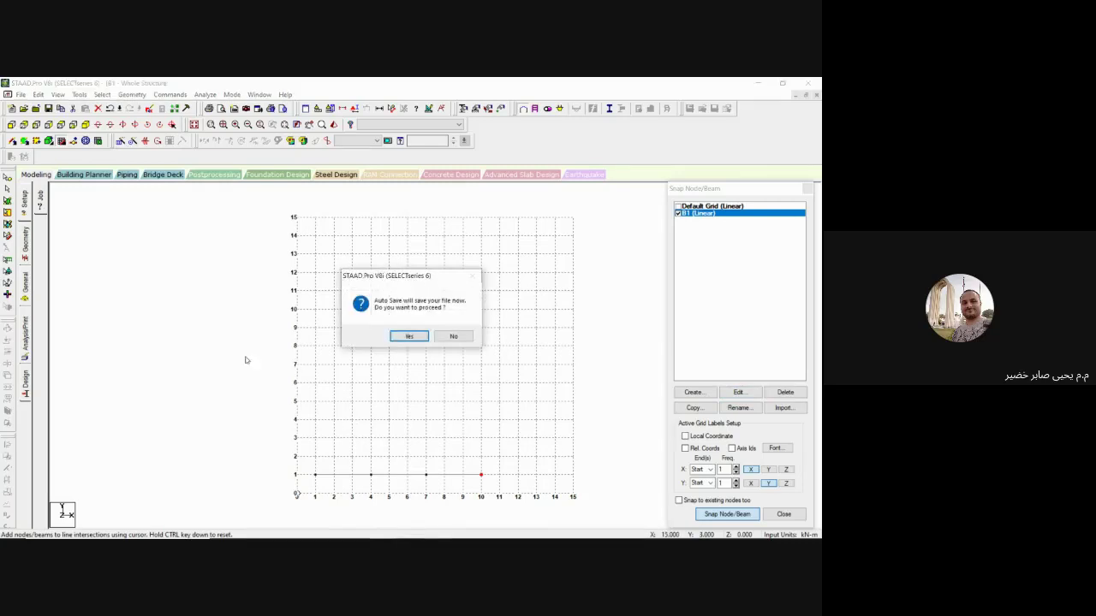
pyautogui.click(410, 336)
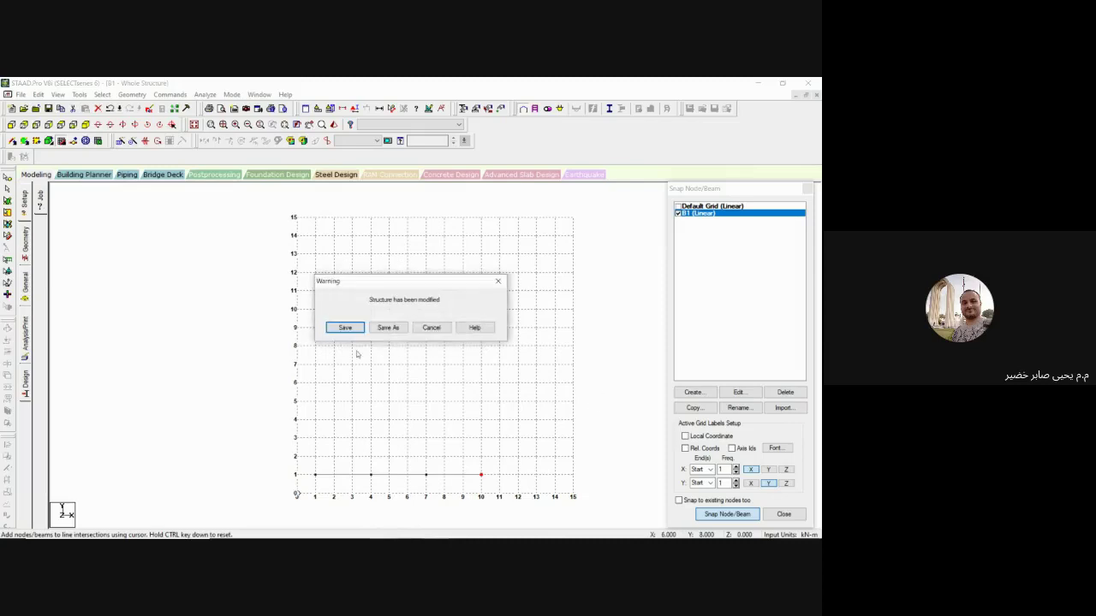
pyautogui.click(336, 327)
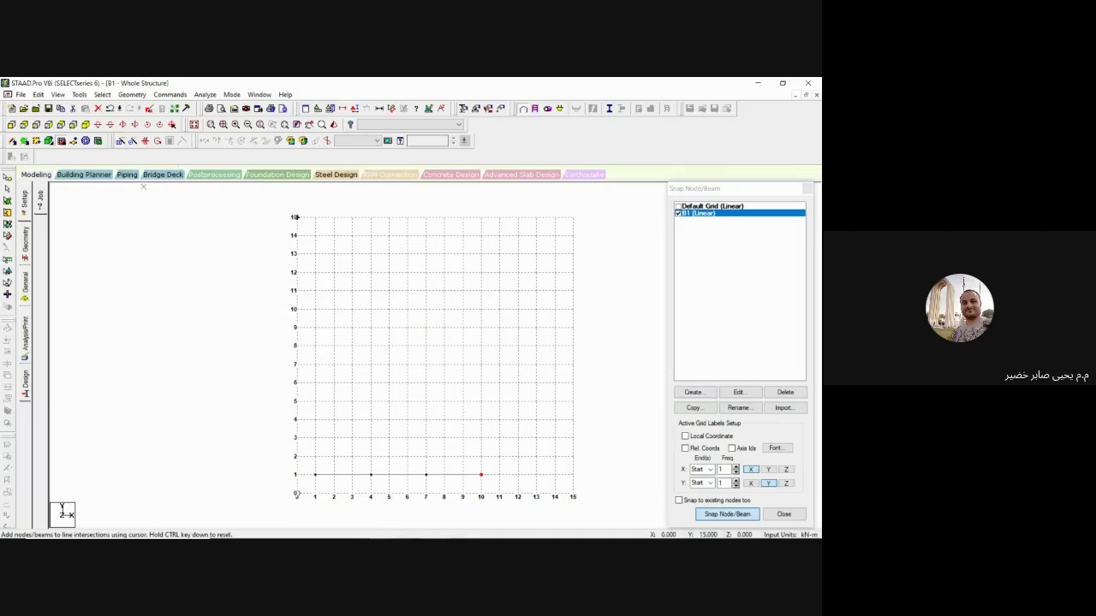
# Step: Leave beam drawing and review the B1 grid's settings and the blank new-grid form, closing both without changes
pyautogui.click(315, 474)
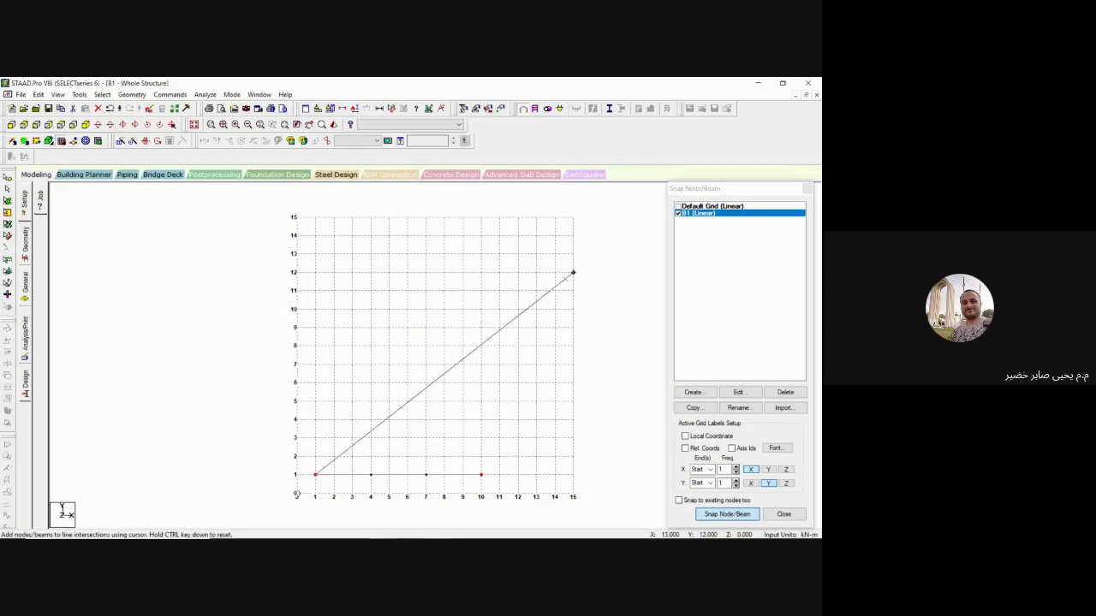
pyautogui.press('Escape')
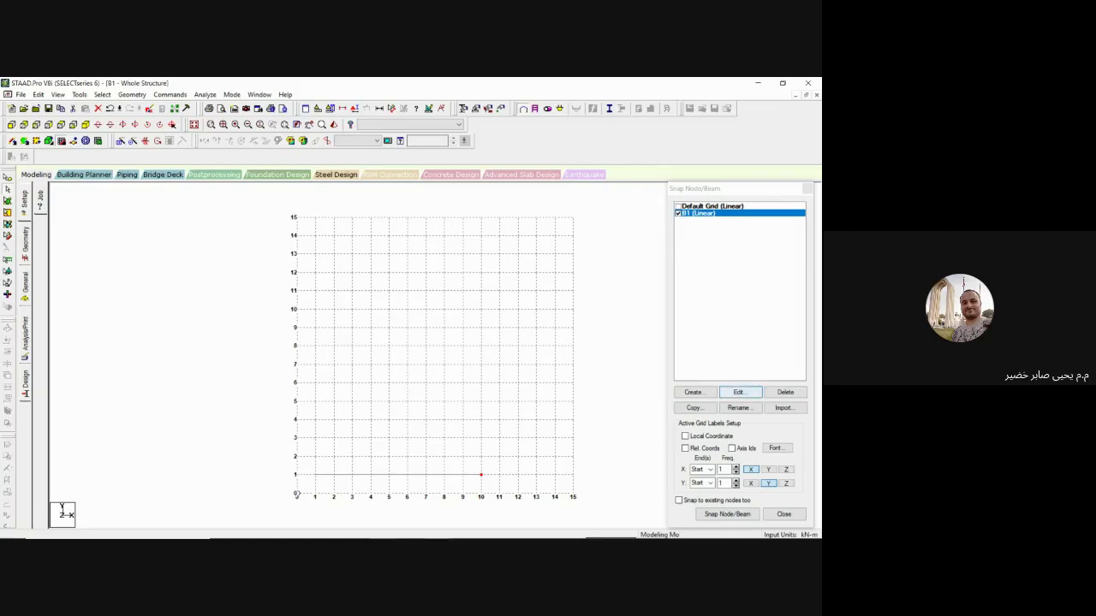
pyautogui.press('Return')
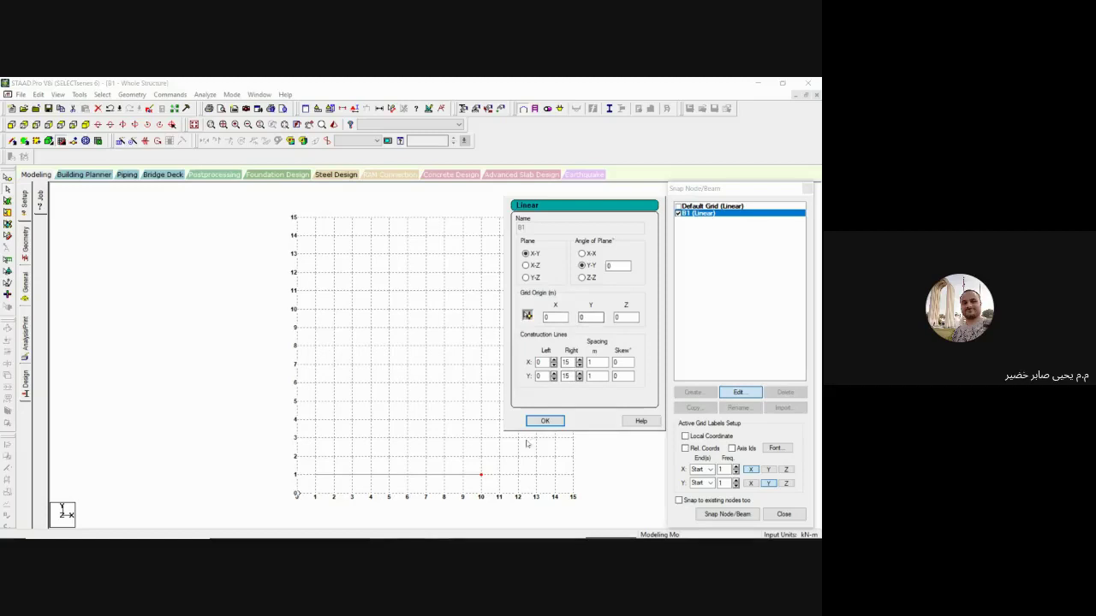
pyautogui.click(546, 421)
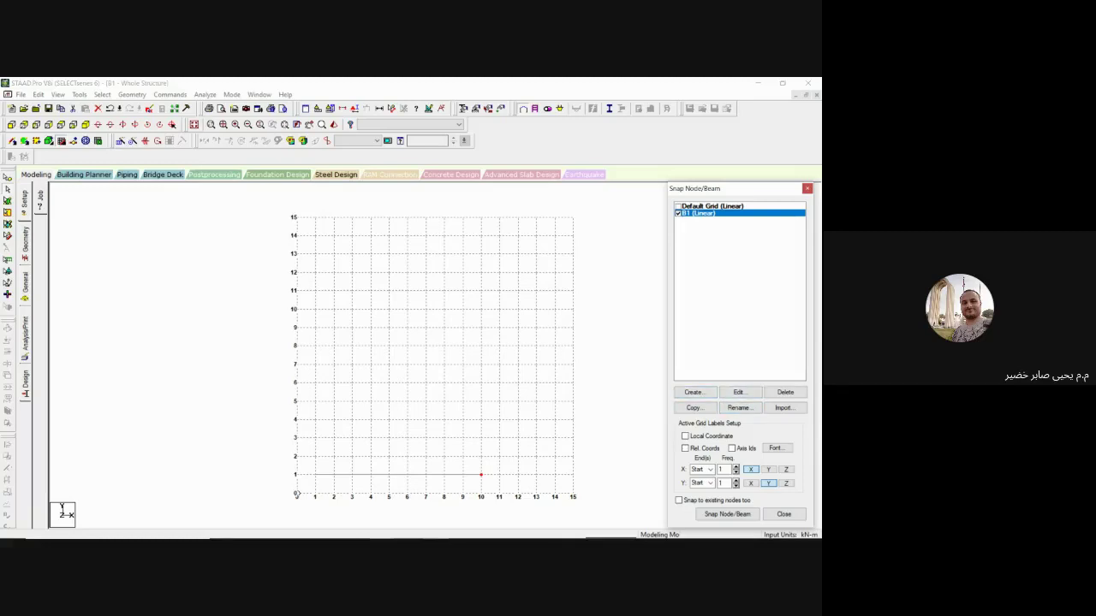
pyautogui.click(693, 392)
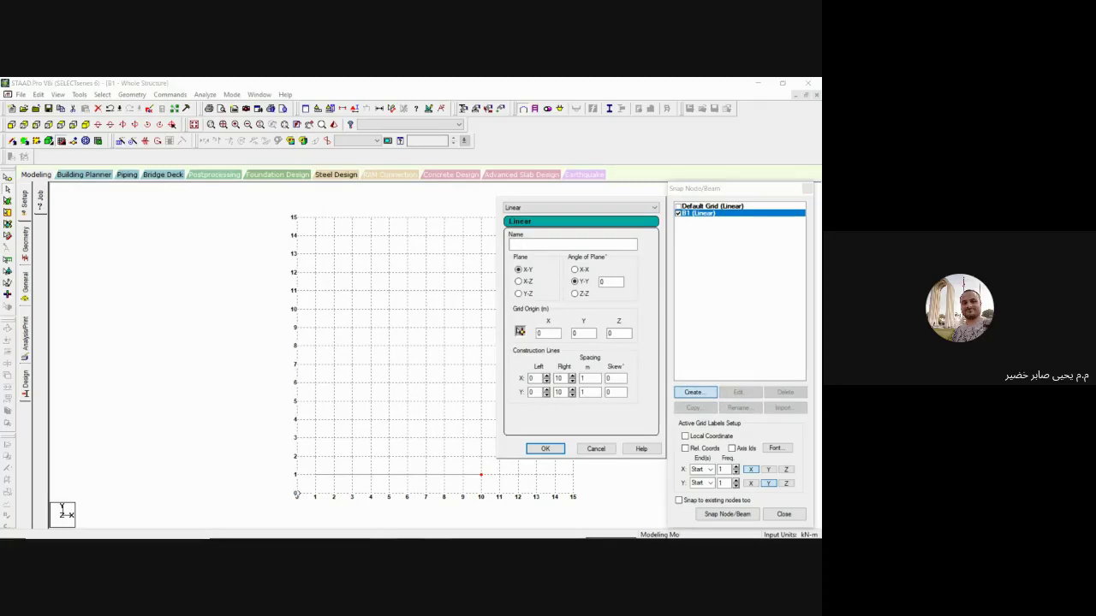
pyautogui.click(587, 449)
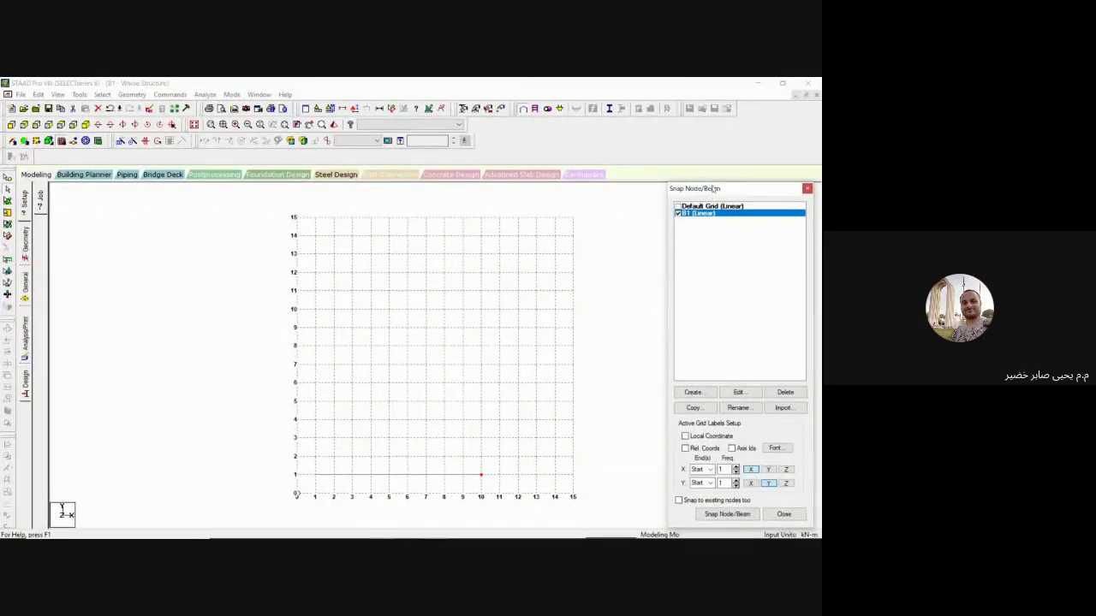
# Step: Select the beam node at X 1, Y 1 with the nodes cursor and view the structural diagram info
pyautogui.moveTo(715, 188)
pyautogui.mouseDown()
pyautogui.moveTo(582, 156)
pyautogui.moveTo(694, 184)
pyautogui.mouseUp()
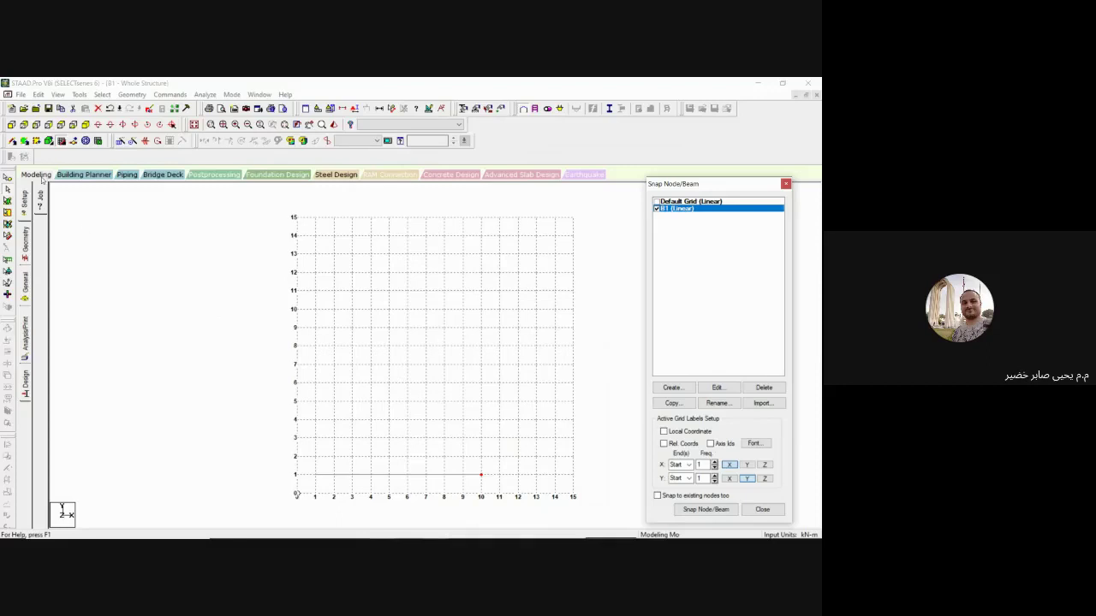
pyautogui.click(8, 178)
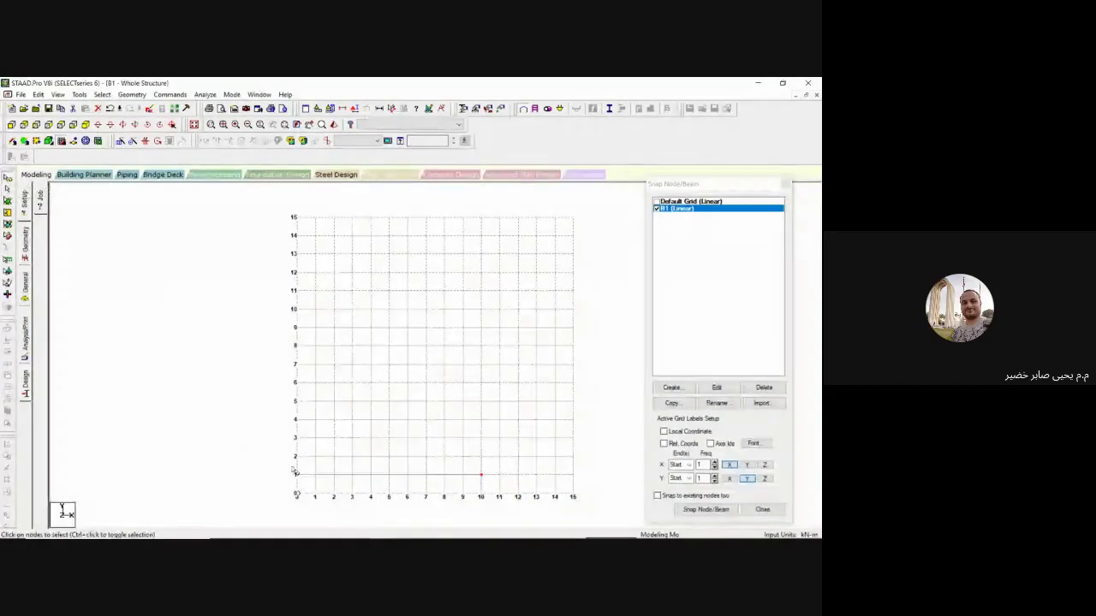
pyautogui.click(316, 478)
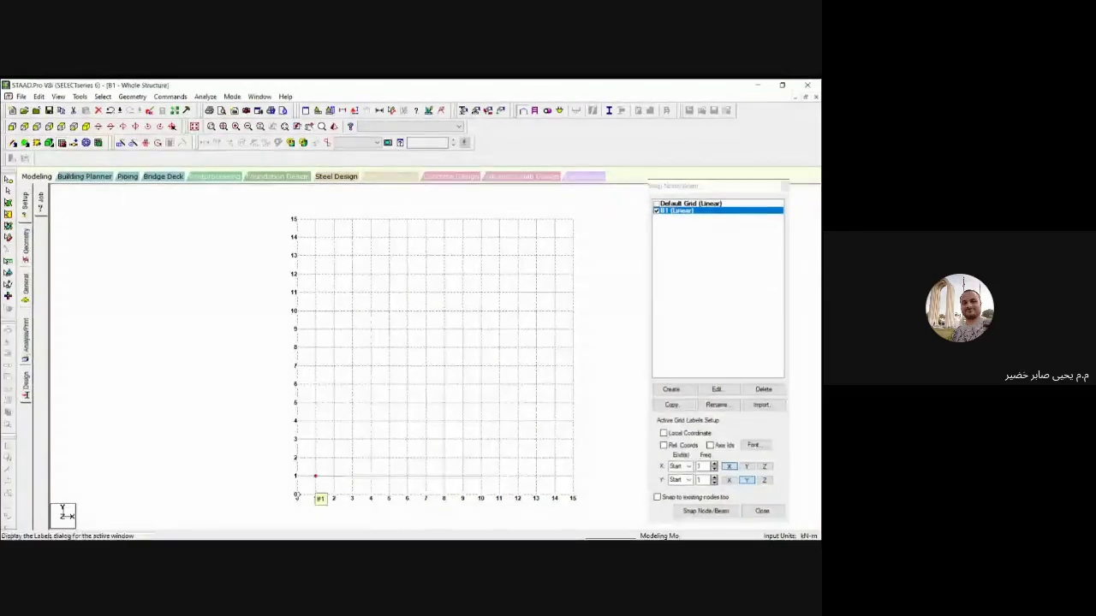
pyautogui.rightClick(419, 347)
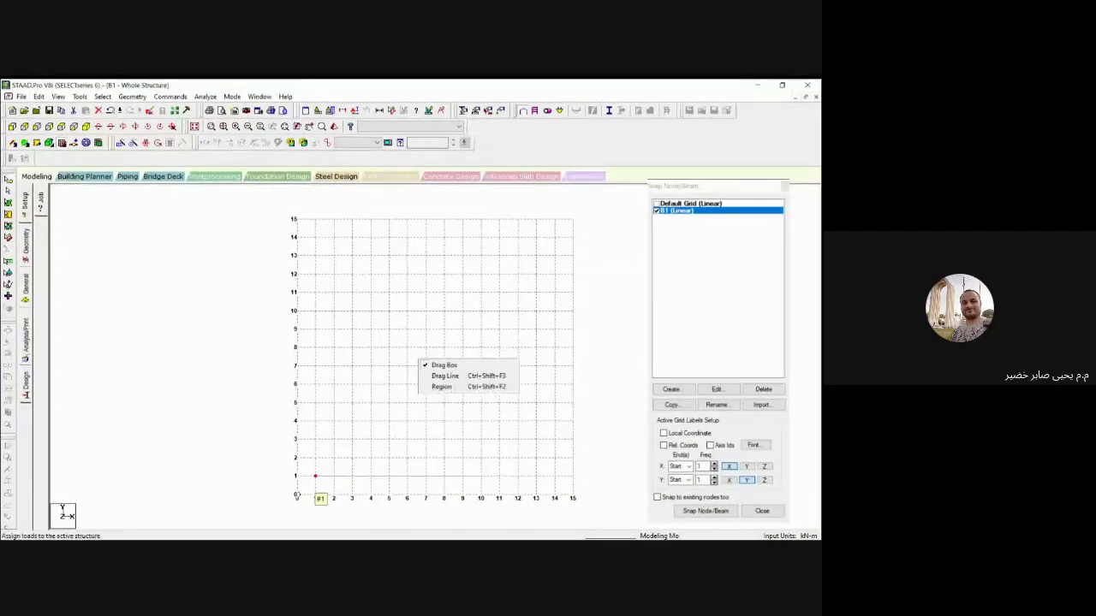
pyautogui.press('Escape')
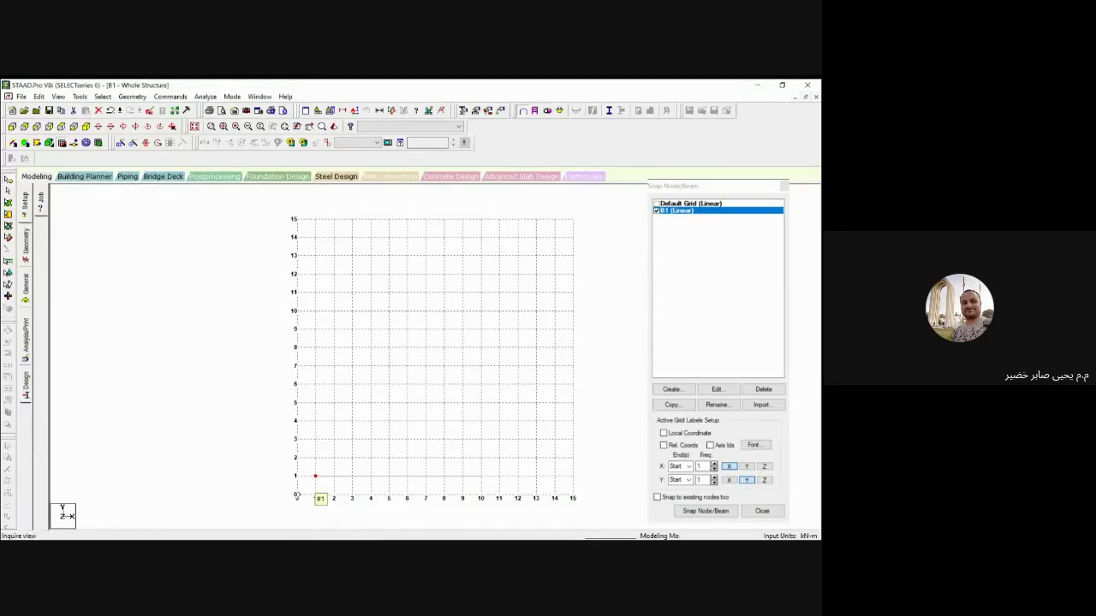
pyautogui.click(326, 453)
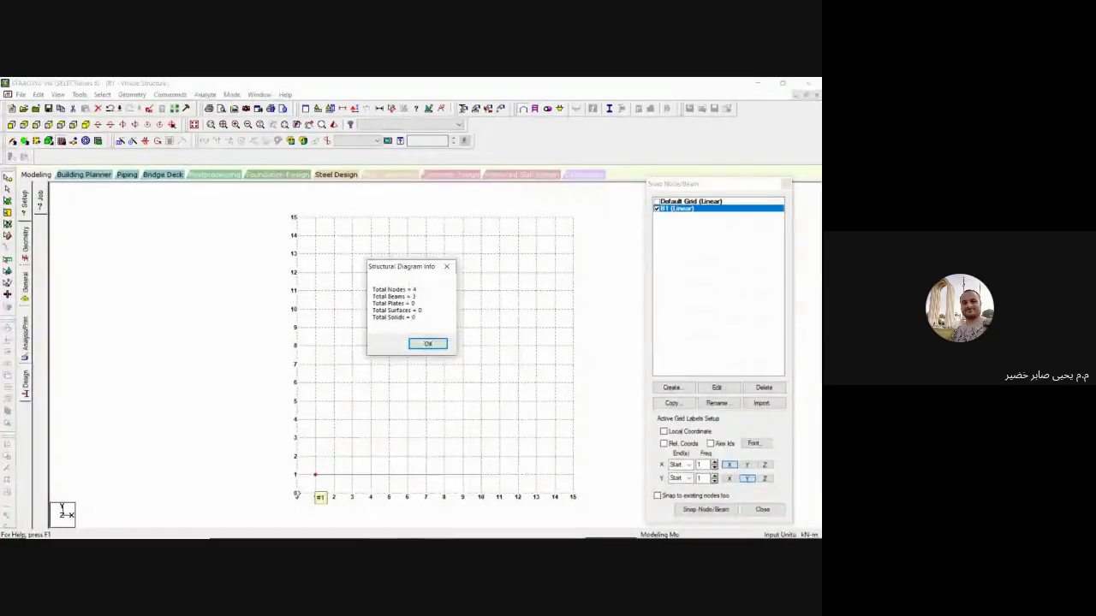
pyautogui.click(446, 266)
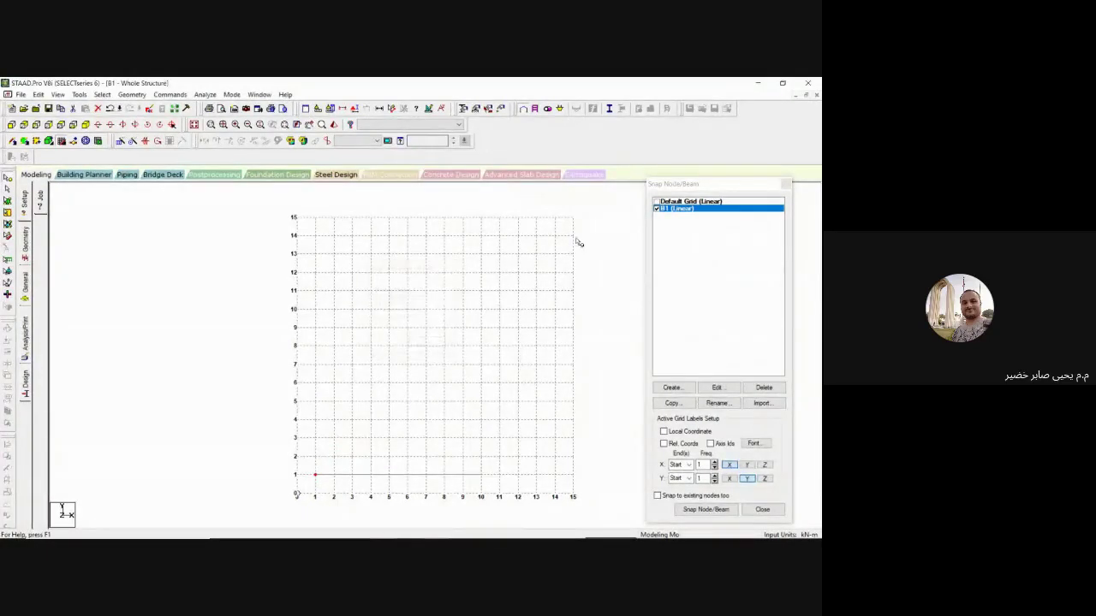
# Step: Hide the B1 grid, clear the node selection, and switch the displayed grid between B1 and the Default Grid, ending on B1
pyautogui.click(656, 208)
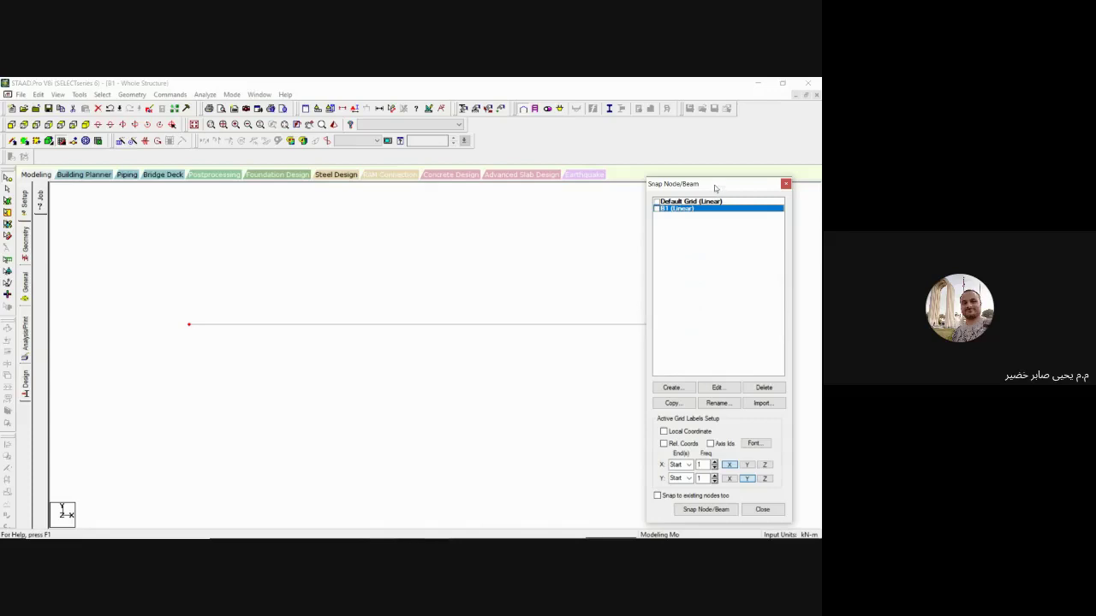
pyautogui.moveTo(715, 188)
pyautogui.mouseDown()
pyautogui.moveTo(609, 187)
pyautogui.moveTo(816, 185)
pyautogui.moveTo(708, 171)
pyautogui.mouseUp()
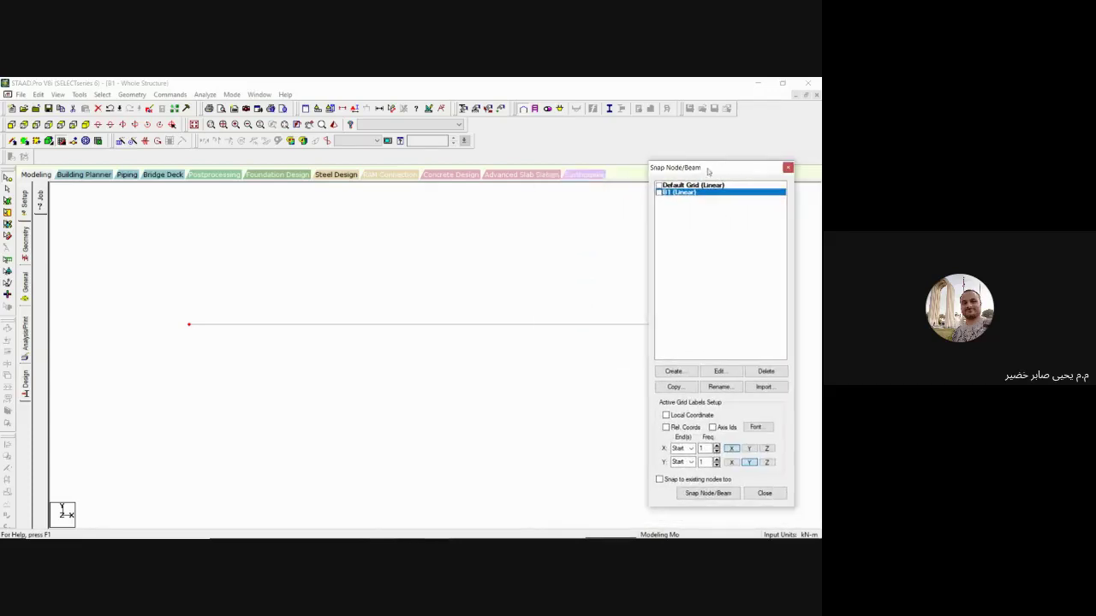
pyautogui.click(189, 325)
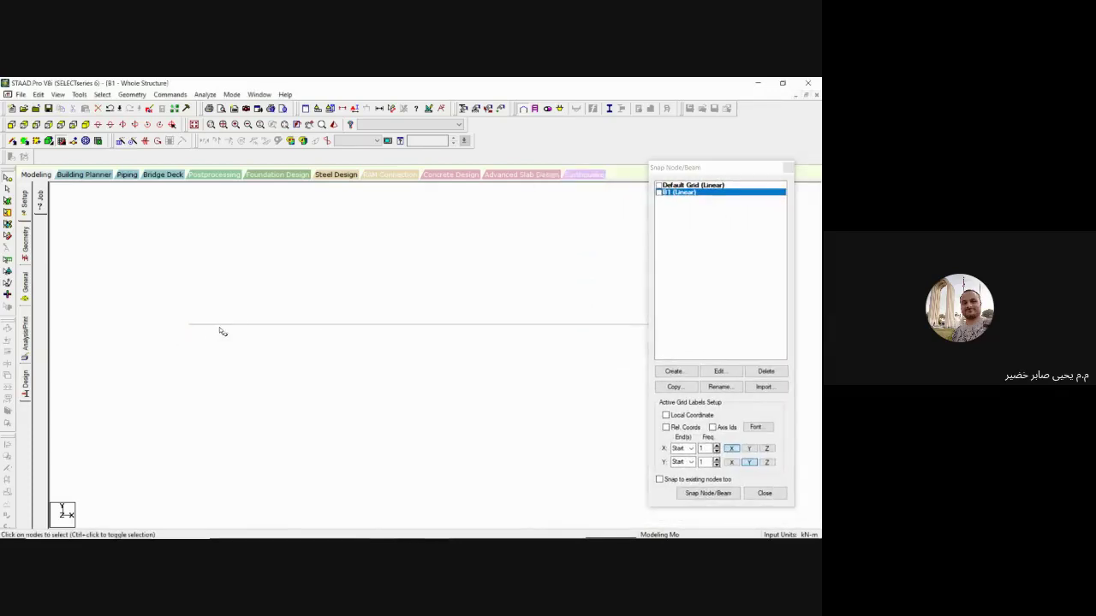
pyautogui.click(658, 193)
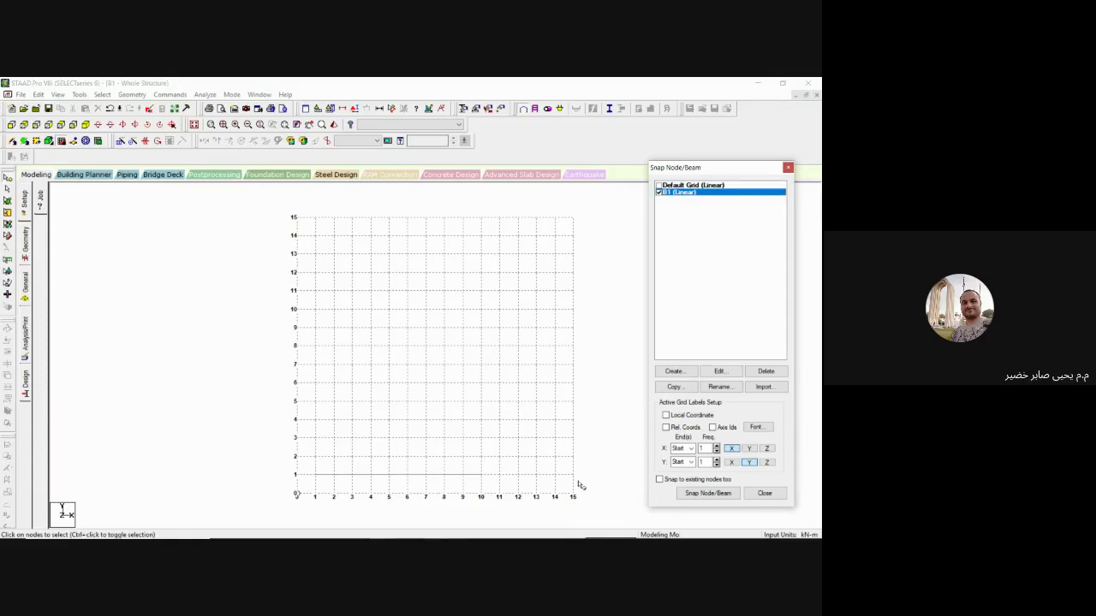
pyautogui.click(659, 185)
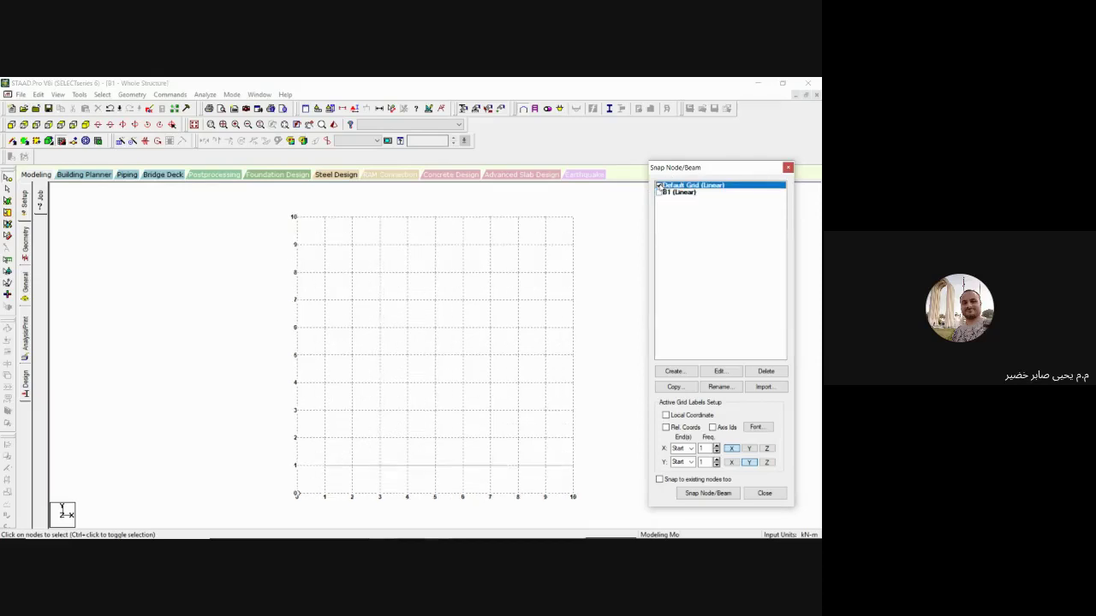
pyautogui.moveTo(673, 169); pyautogui.dragTo(603, 176)
pyautogui.click(589, 192)
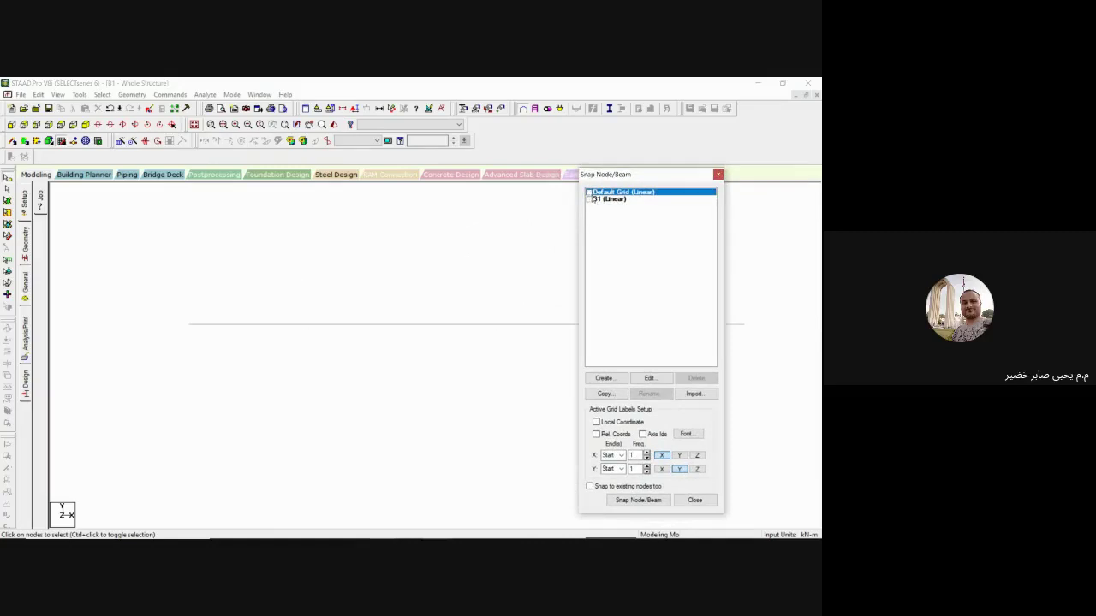
pyautogui.click(589, 200)
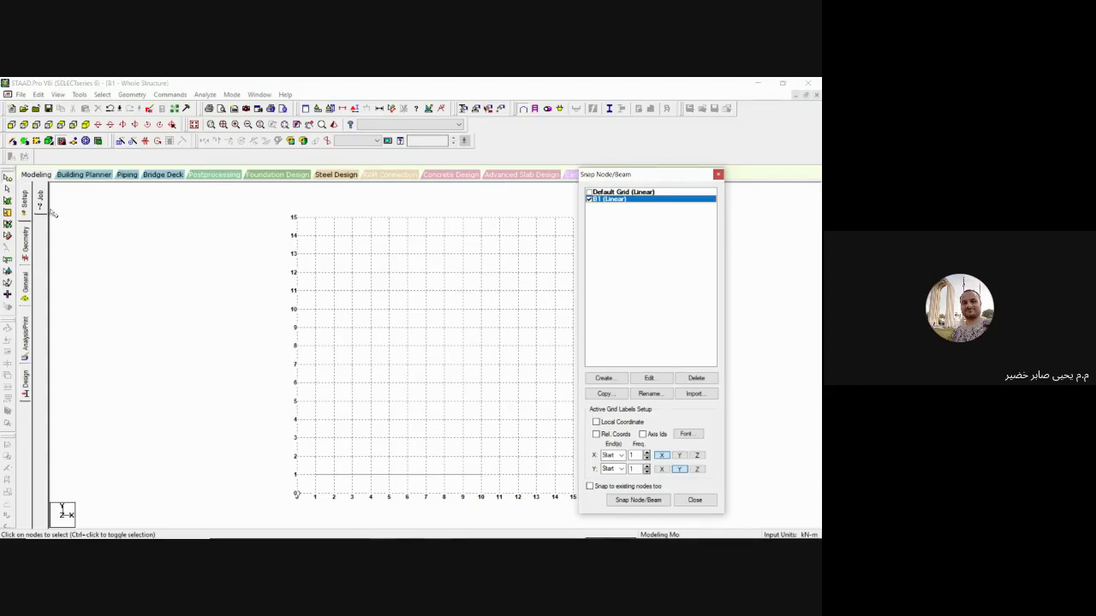
# Step: Save the modified structure through the auto save and close the Snap Node/Beam window
pyautogui.click(7, 178)
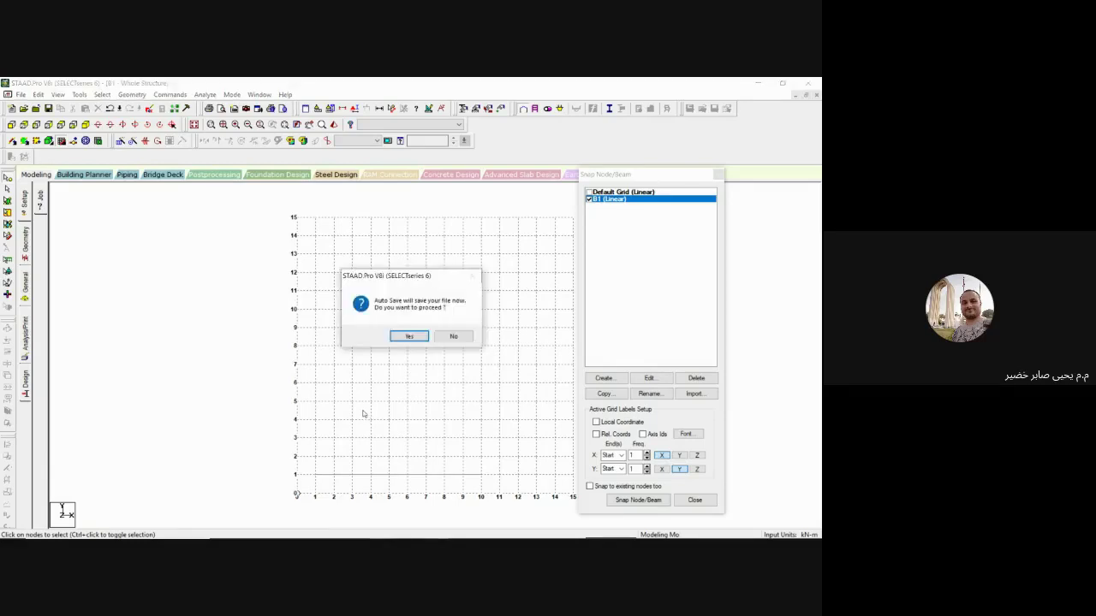
pyautogui.click(409, 336)
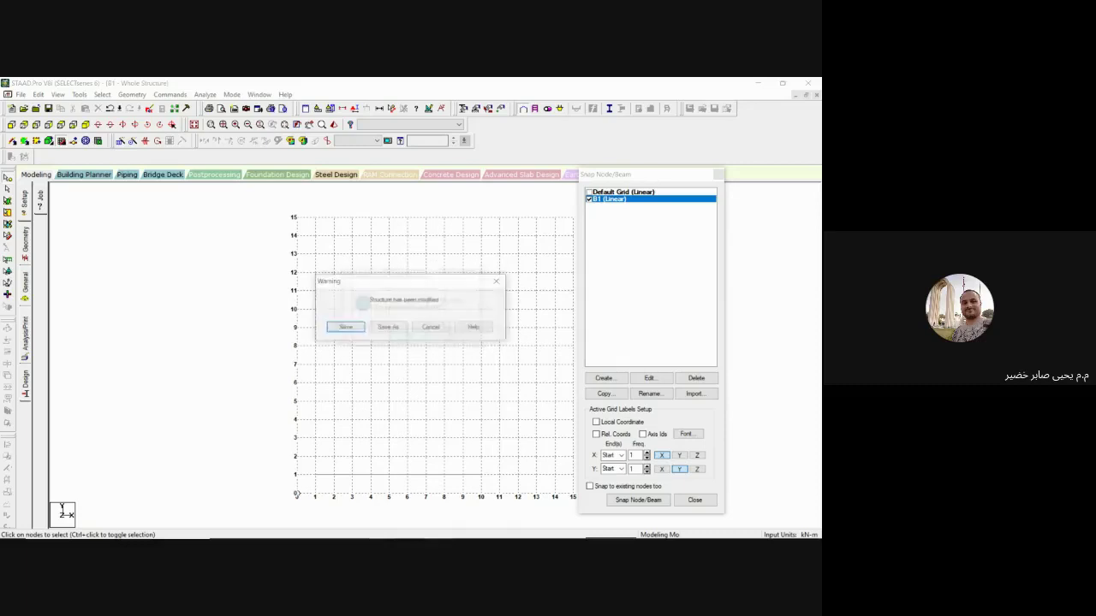
pyautogui.click(358, 329)
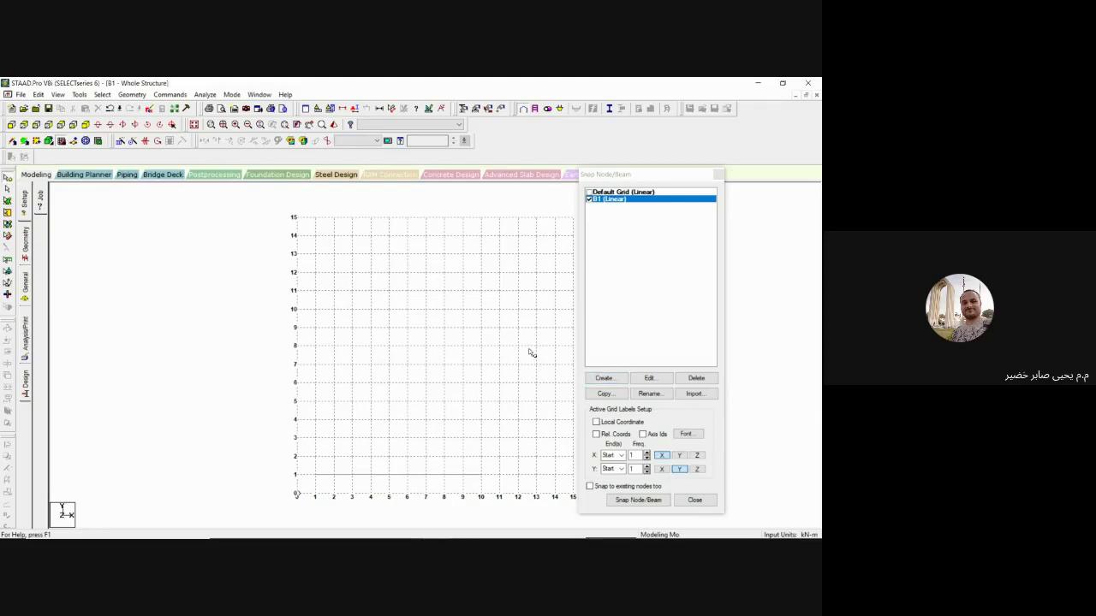
pyautogui.click(694, 500)
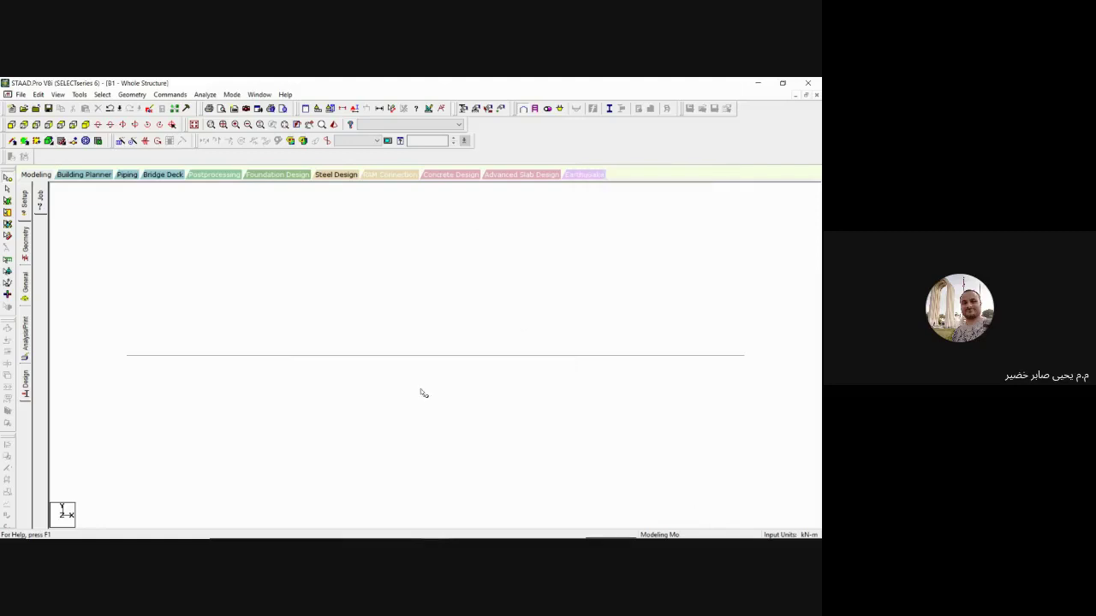
# Step: Examine the properties of the beam's node at X 1 and the full nodes coordinate table, and return to the modeling layout
pyautogui.click(128, 356)
pyautogui.doubleClick(129, 357)
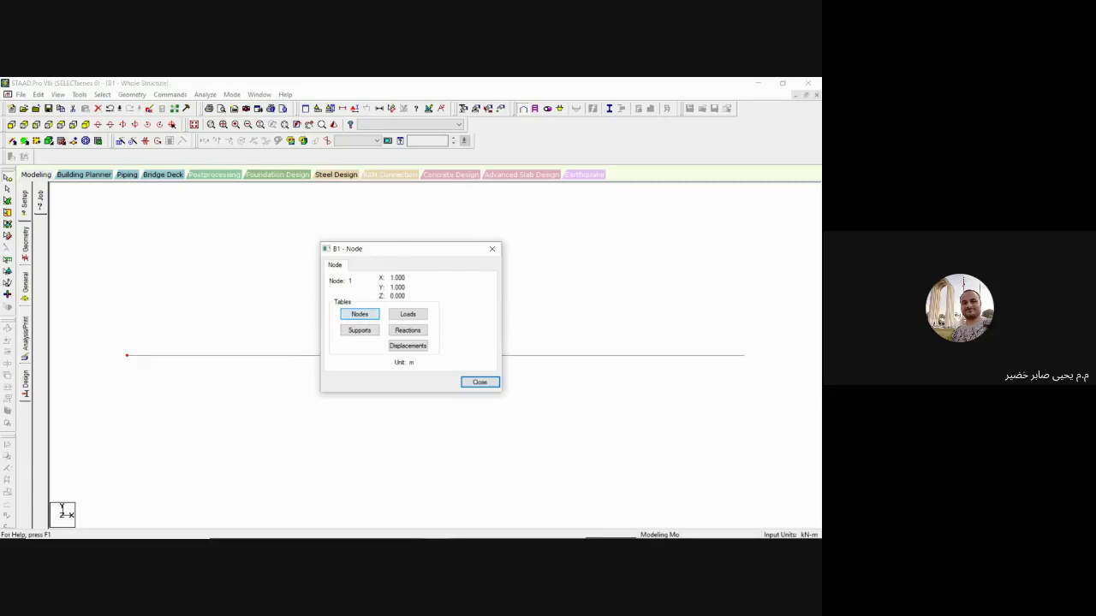
pyautogui.click(360, 314)
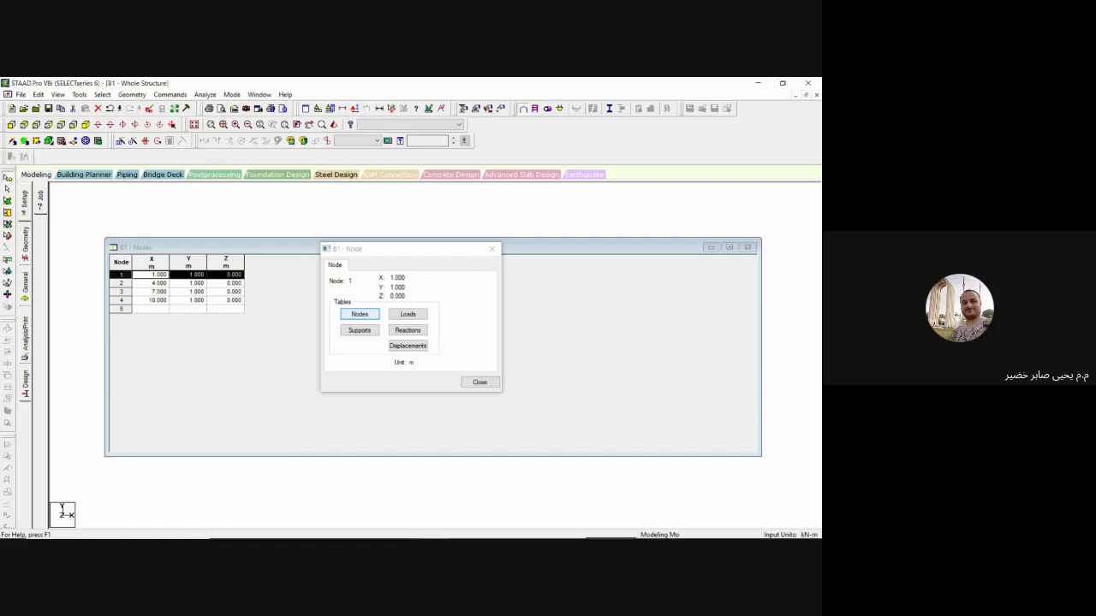
pyautogui.click(407, 345)
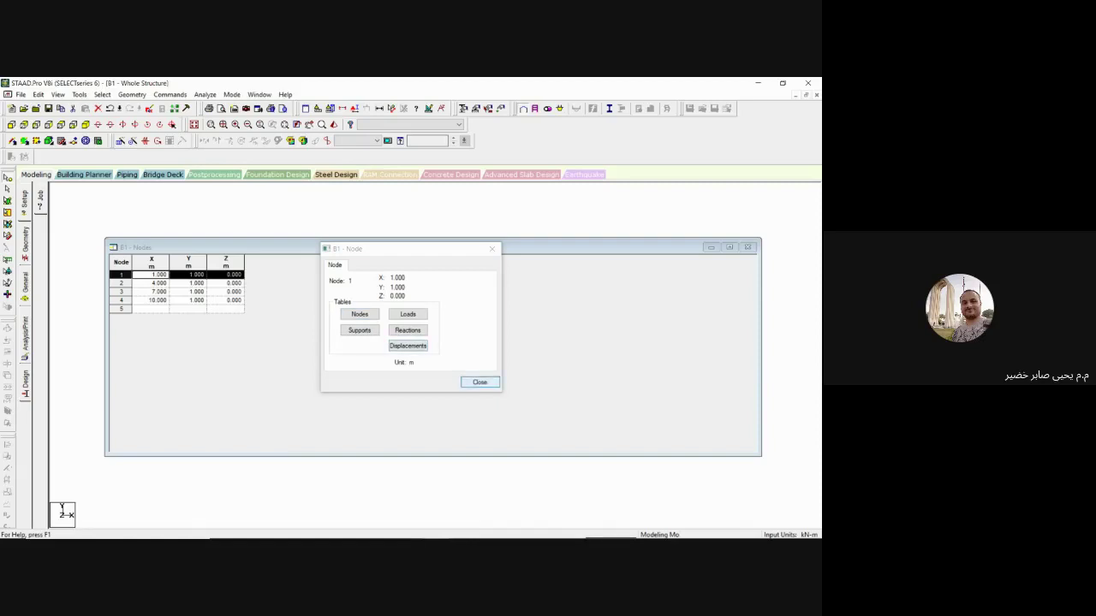
pyautogui.click(480, 382)
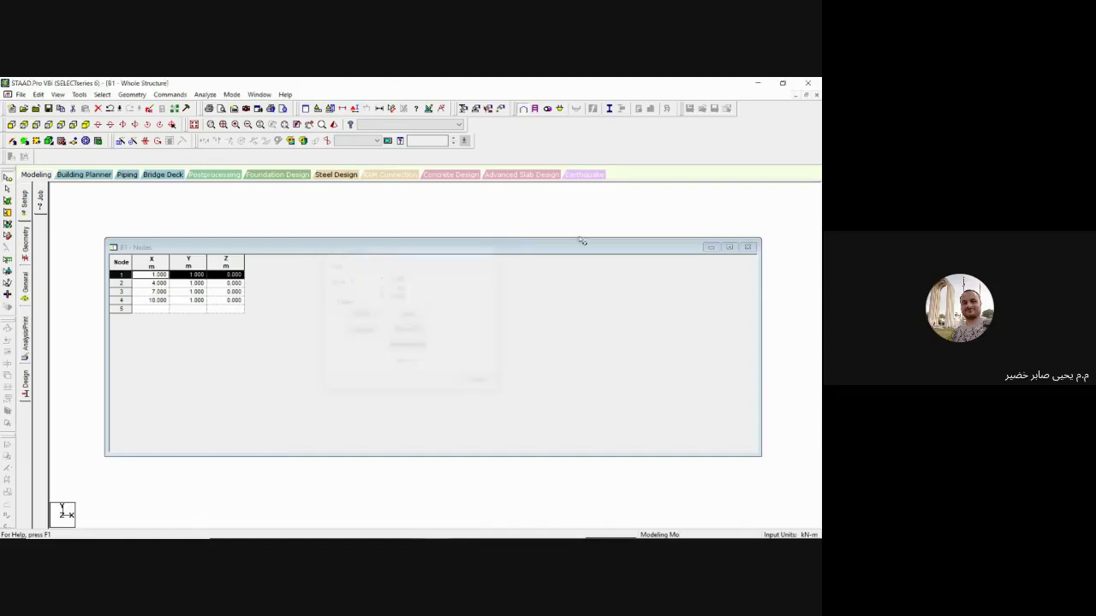
pyautogui.click(729, 246)
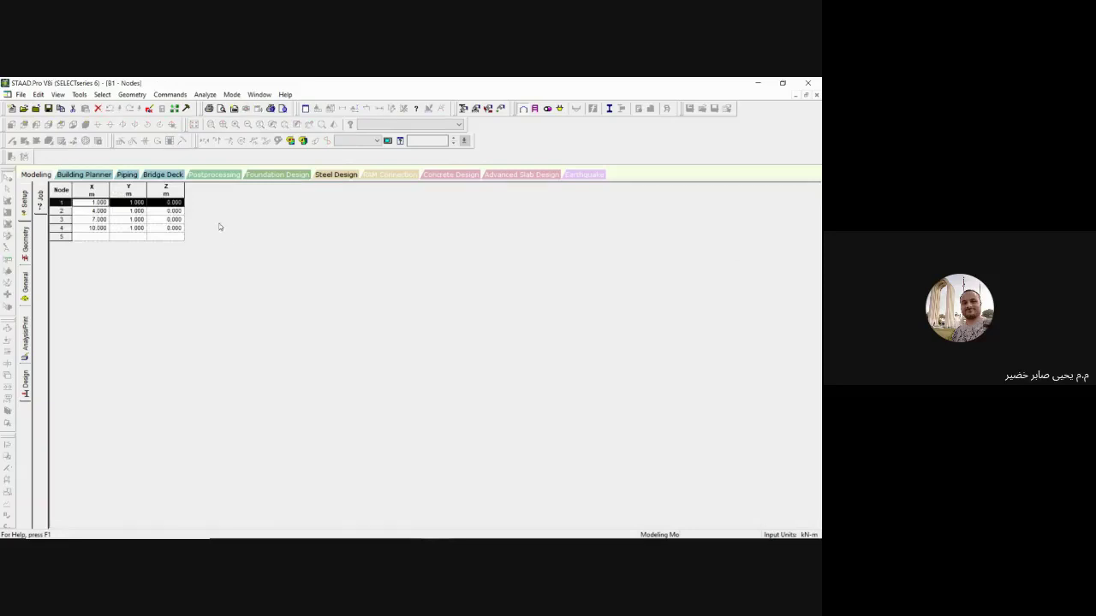
pyautogui.click(39, 175)
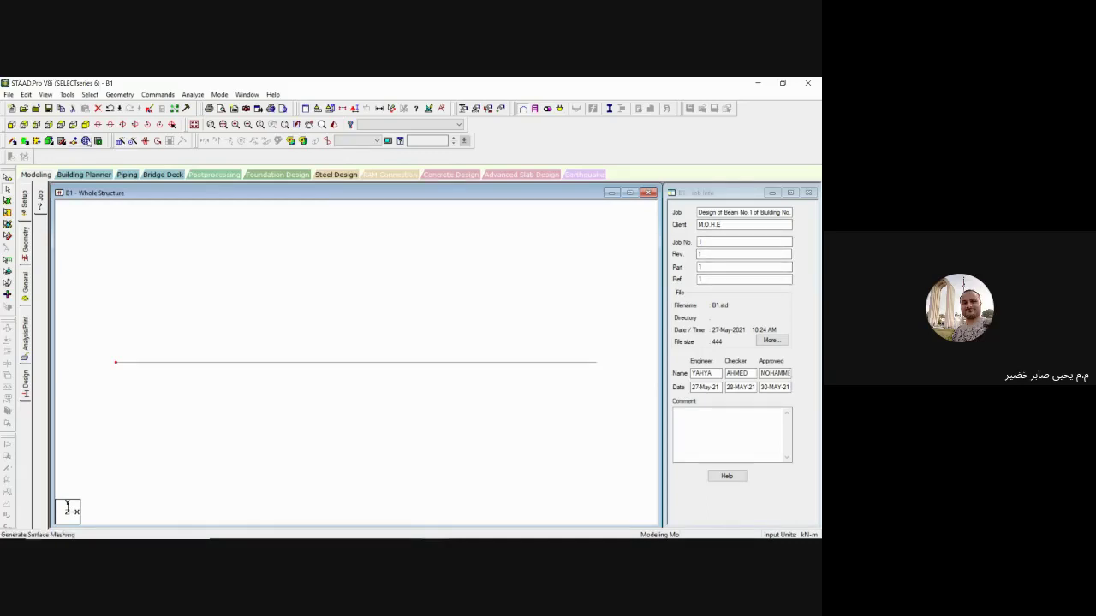
# Step: Reopen the Snap Node/Beam window with the B1 grid, select the beam between X 1 and X 4, and enable snapping to existing nodes
pyautogui.click(61, 141)
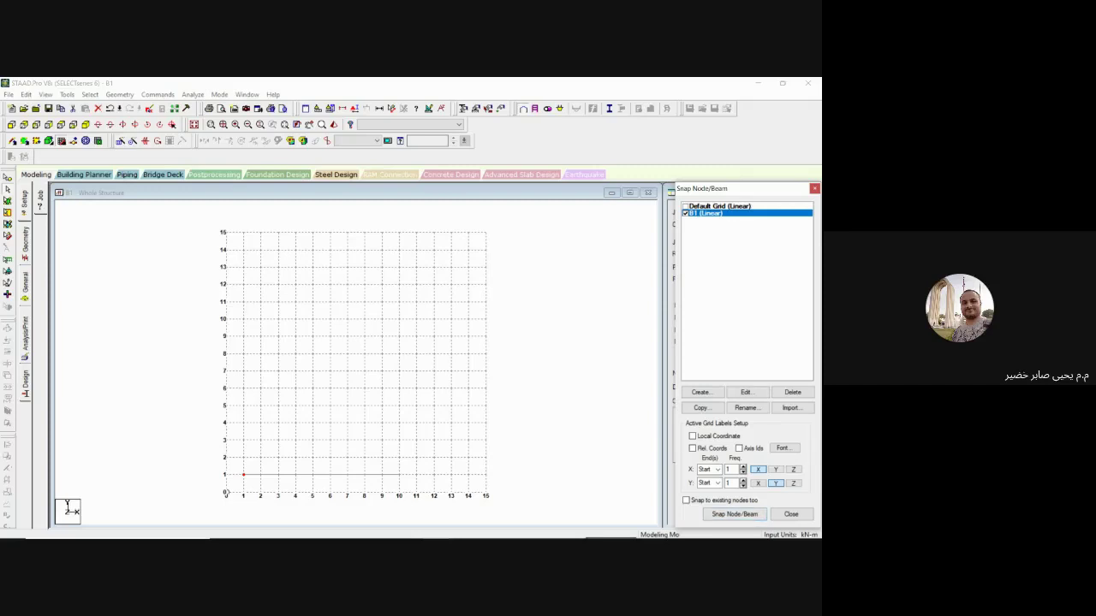
pyautogui.moveTo(702, 188)
pyautogui.mouseDown()
pyautogui.moveTo(528, 190)
pyautogui.moveTo(515, 178)
pyautogui.moveTo(683, 190)
pyautogui.mouseUp()
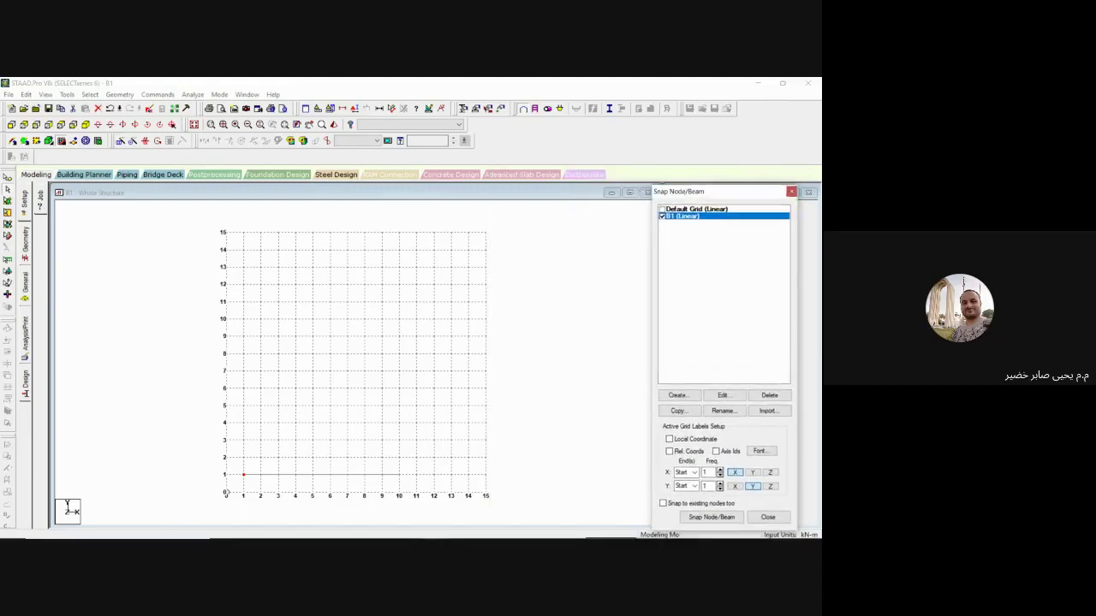
pyautogui.click(711, 517)
pyautogui.click(245, 475)
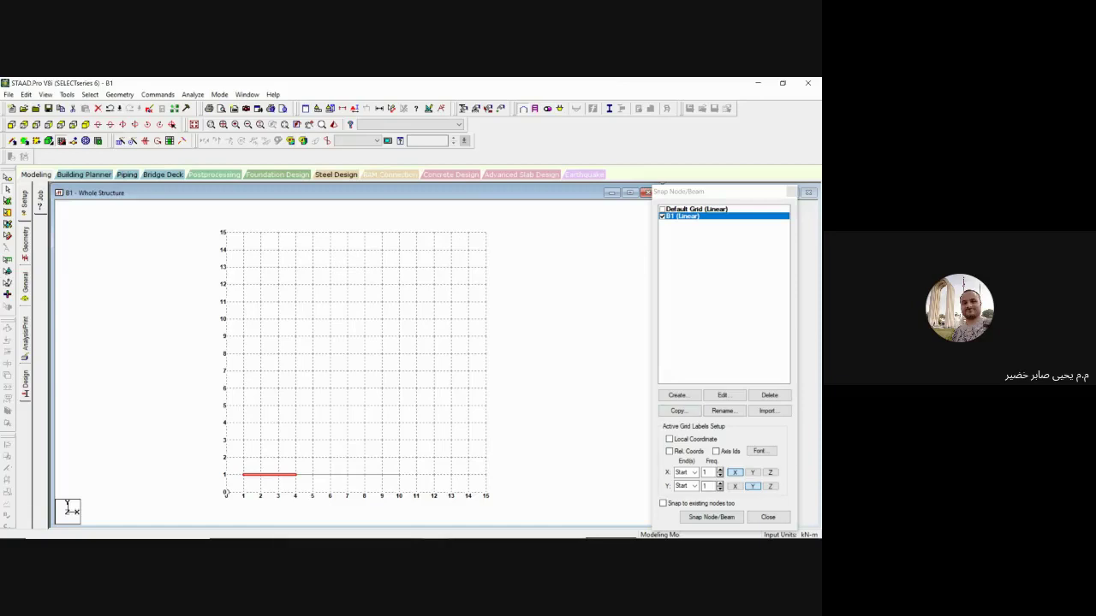
pyautogui.click(663, 504)
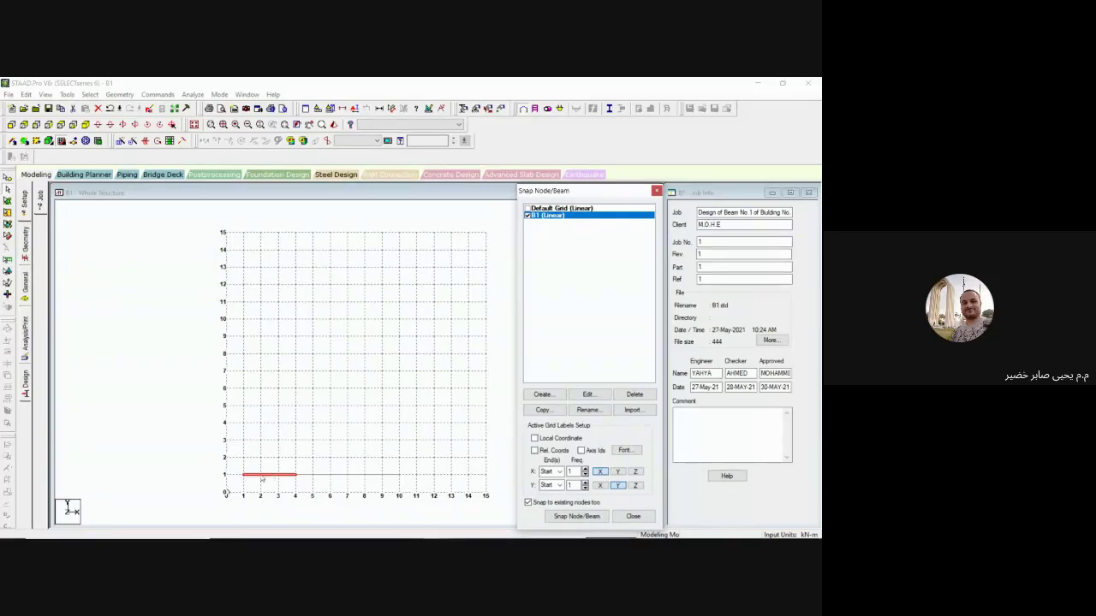
# Step: Examine the geometry properties of the beam between X 1 and X 4, including its length and node coordinates, and close them
pyautogui.click(242, 478)
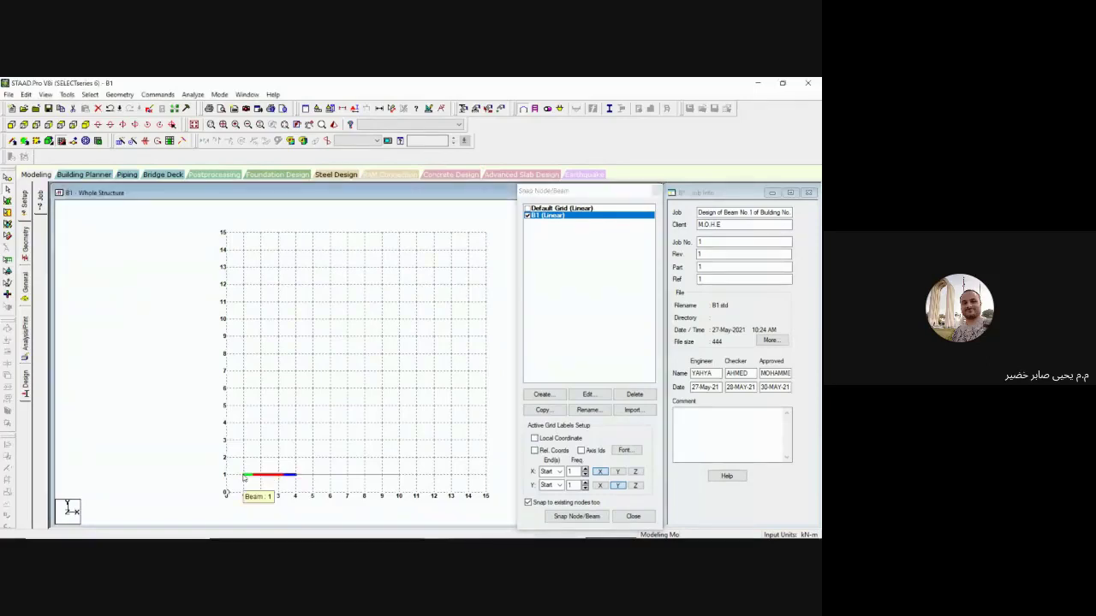
pyautogui.doubleClick(244, 478)
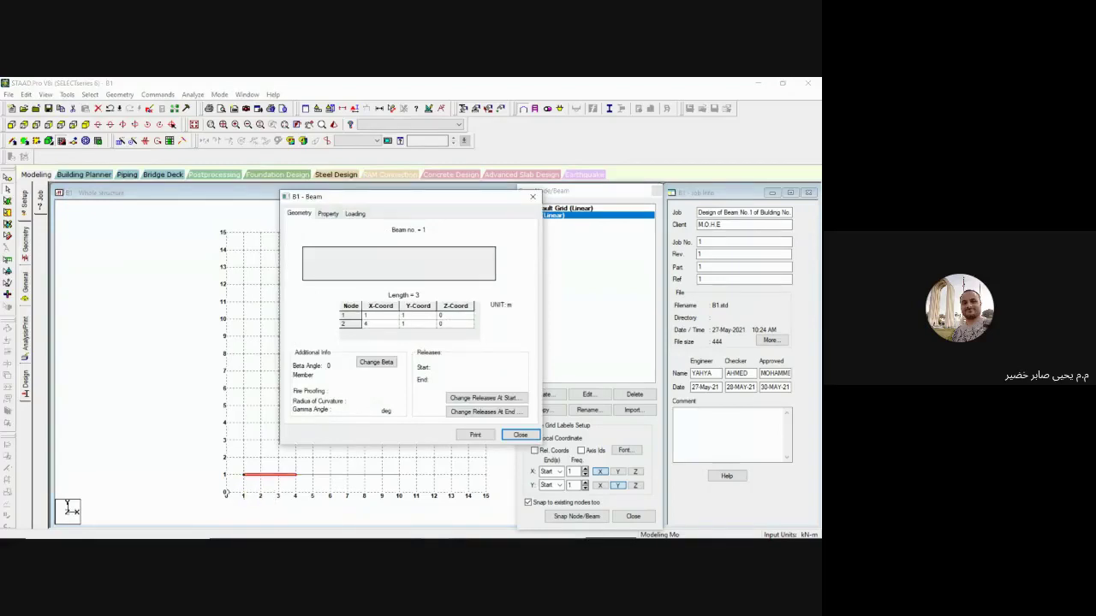
pyautogui.click(532, 196)
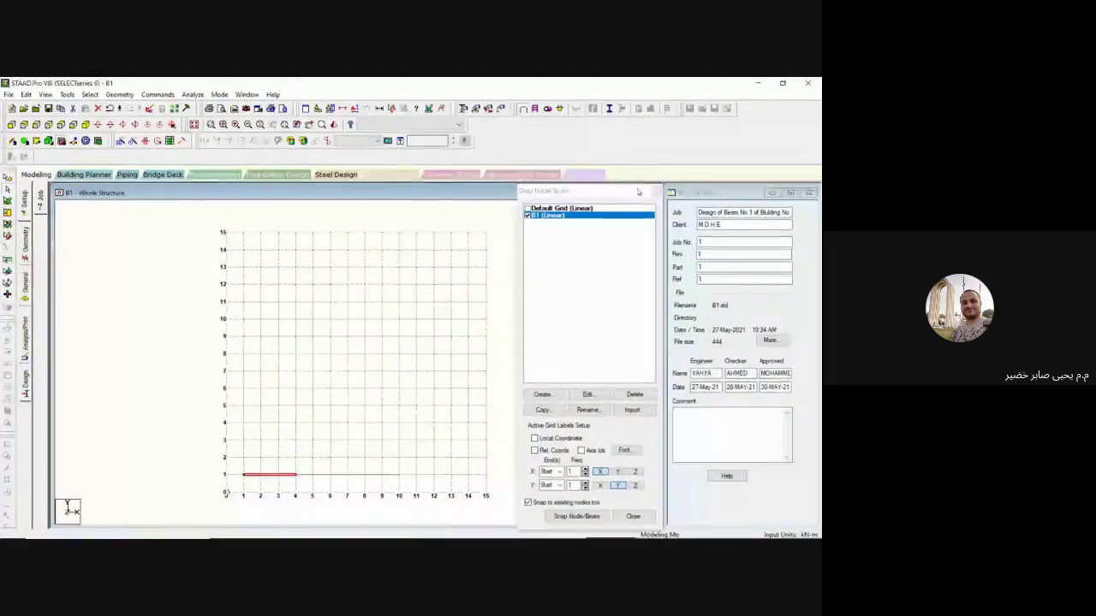
# Step: Try out node and beam snapping along the existing beam, leave the command, and accept the auto save of the file
pyautogui.moveTo(602, 193); pyautogui.dragTo(749, 187)
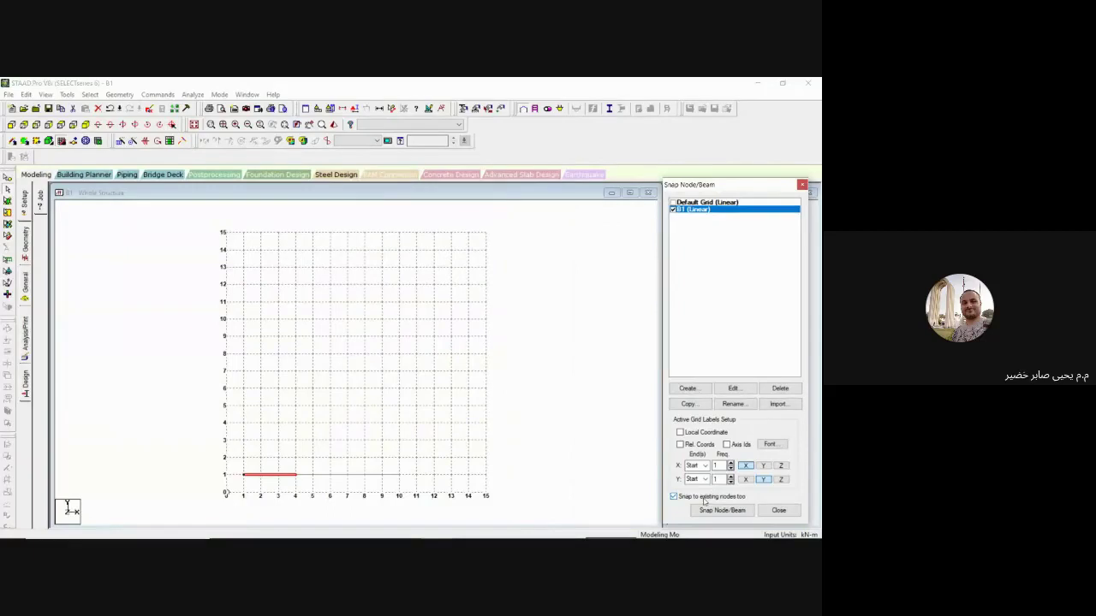
pyautogui.click(721, 510)
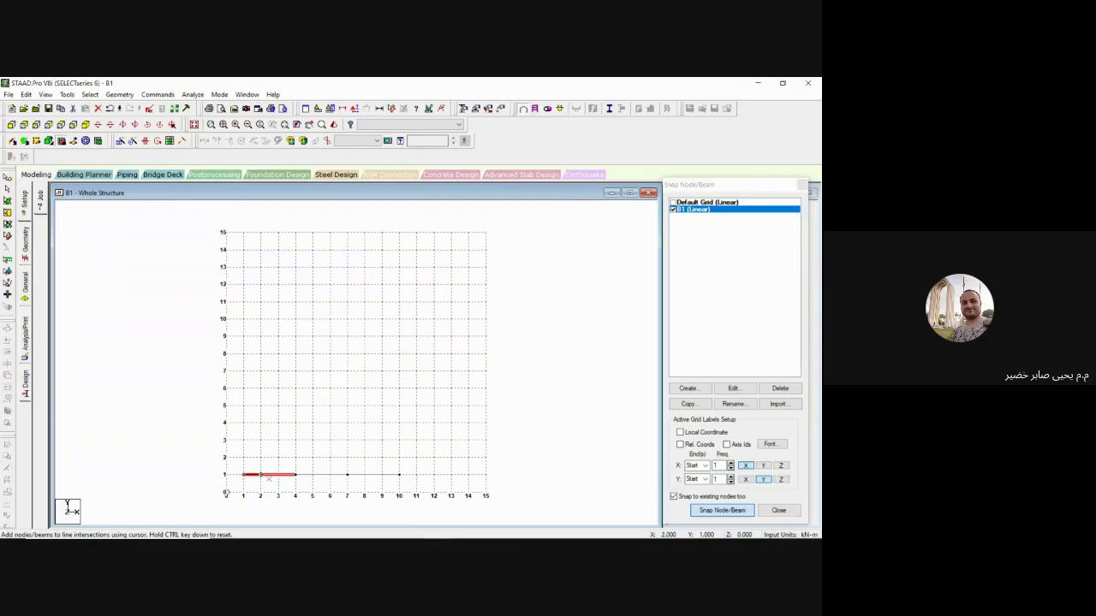
pyautogui.press('Escape')
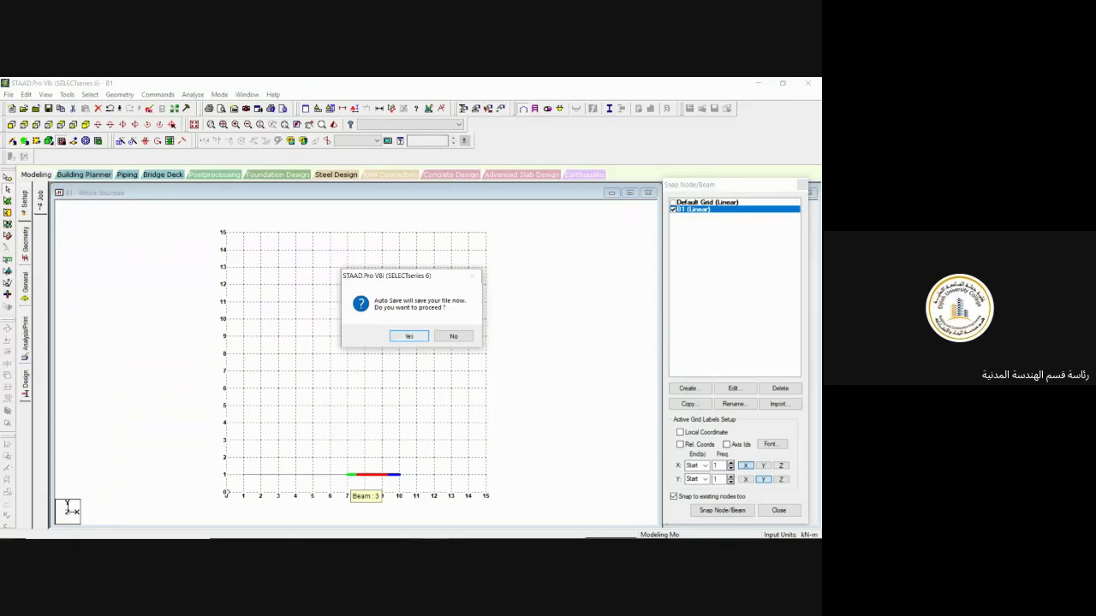
pyautogui.click(409, 335)
pyautogui.click(354, 330)
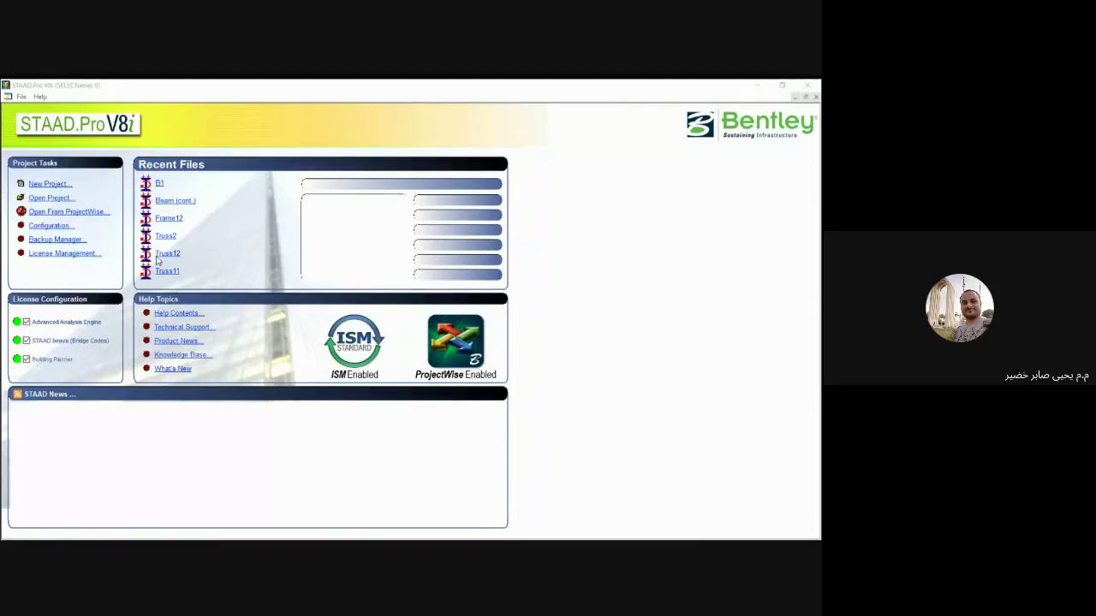
# Step: Start a new Plane model with the file name B1, keeping the existing location and the meter and kilonewton units
pyautogui.click(49, 183)
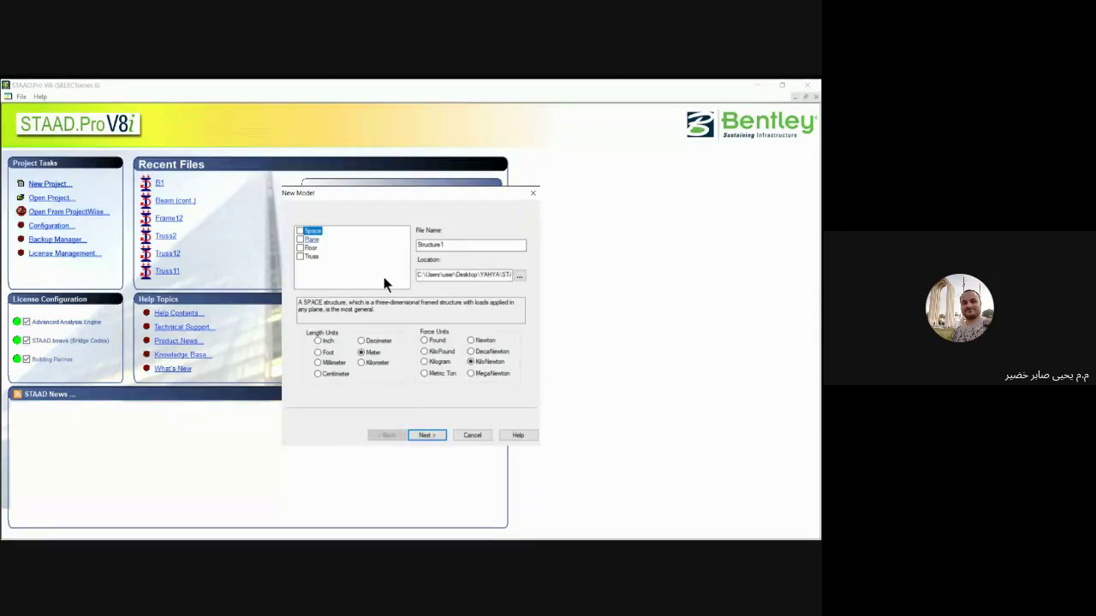
pyautogui.press('Down')
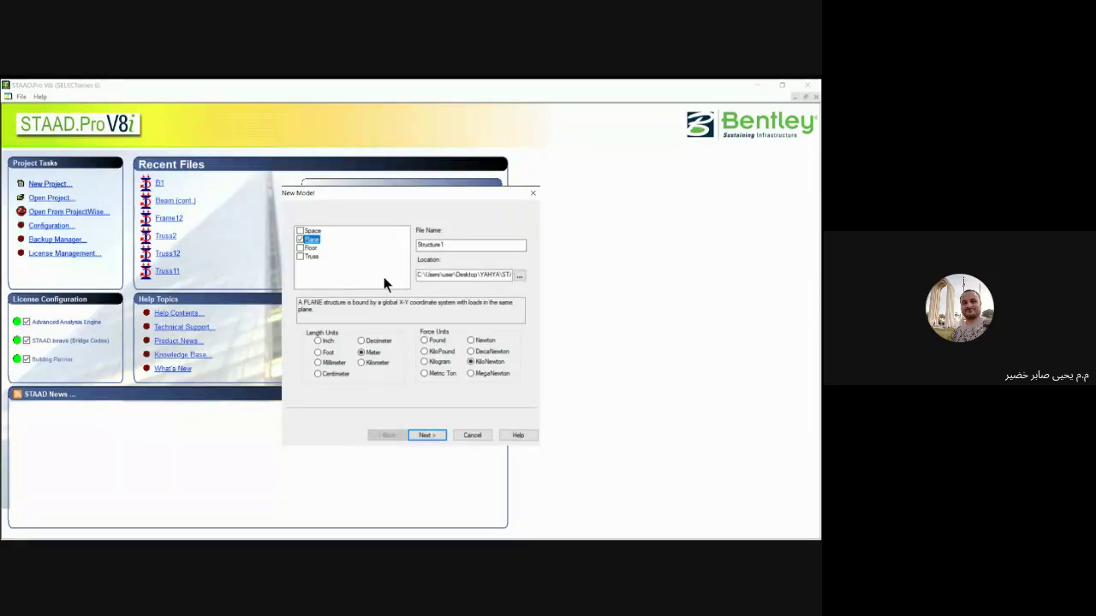
pyautogui.press('Tab')
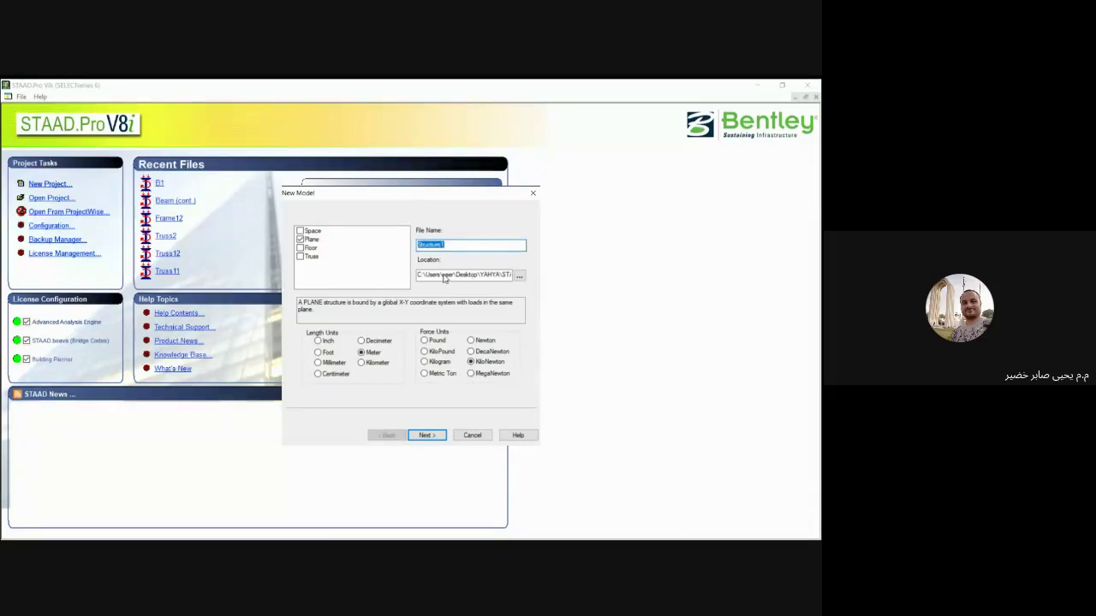
pyautogui.write('B1')
pyautogui.press('Tab')
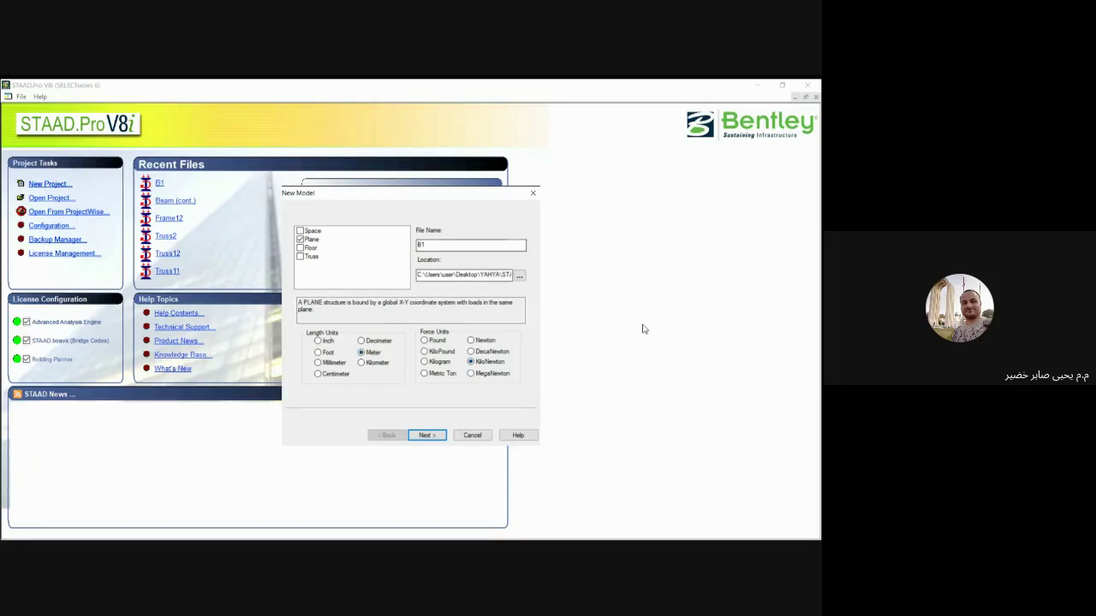
pyautogui.press('space')
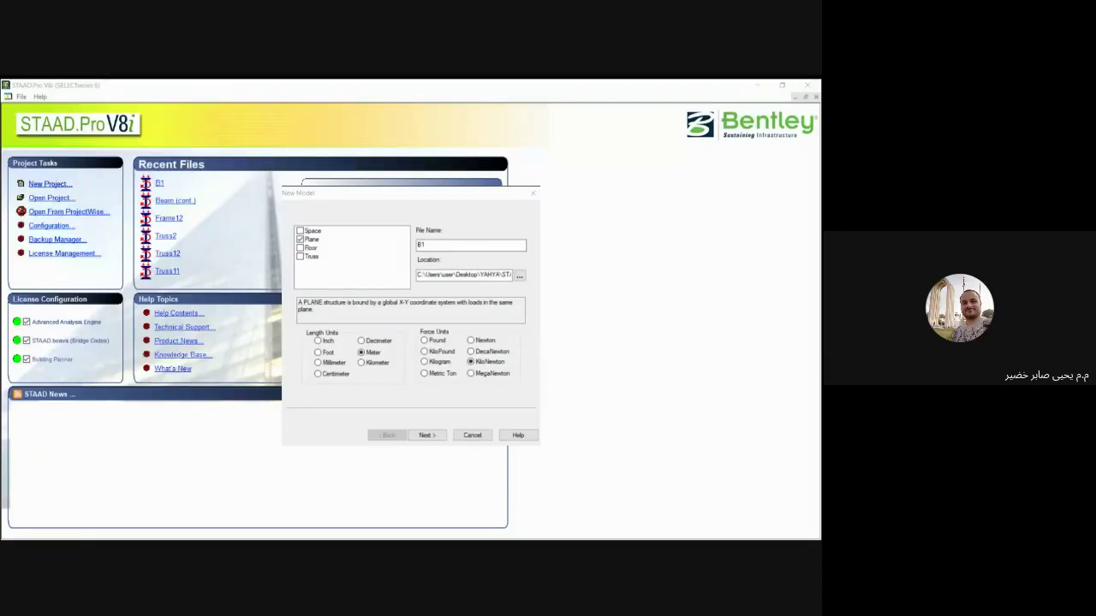
pyautogui.click(591, 477)
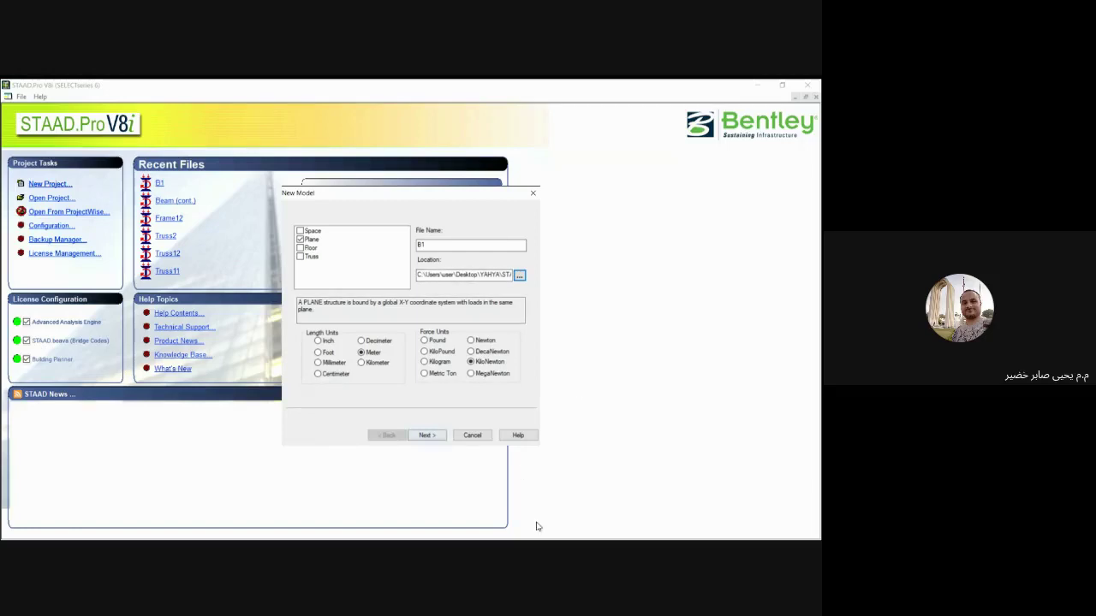
# Step: Overwrite the existing B1 file and finish the new model setup with Add Beam as the starting option
pyautogui.hotkey('alt', 'n')
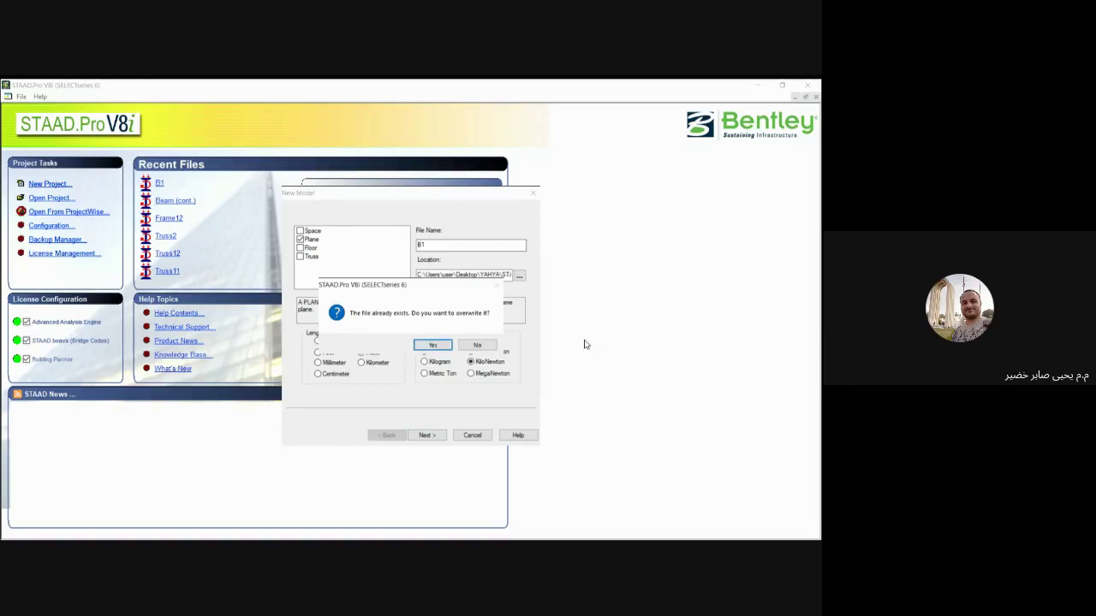
pyautogui.press('Return')
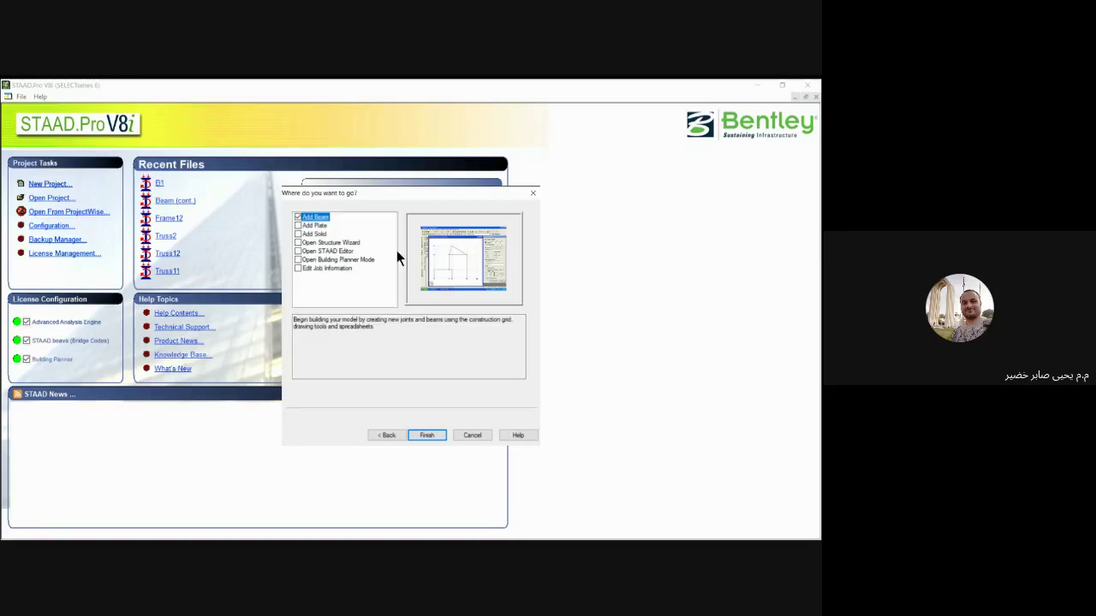
pyautogui.press('Return')
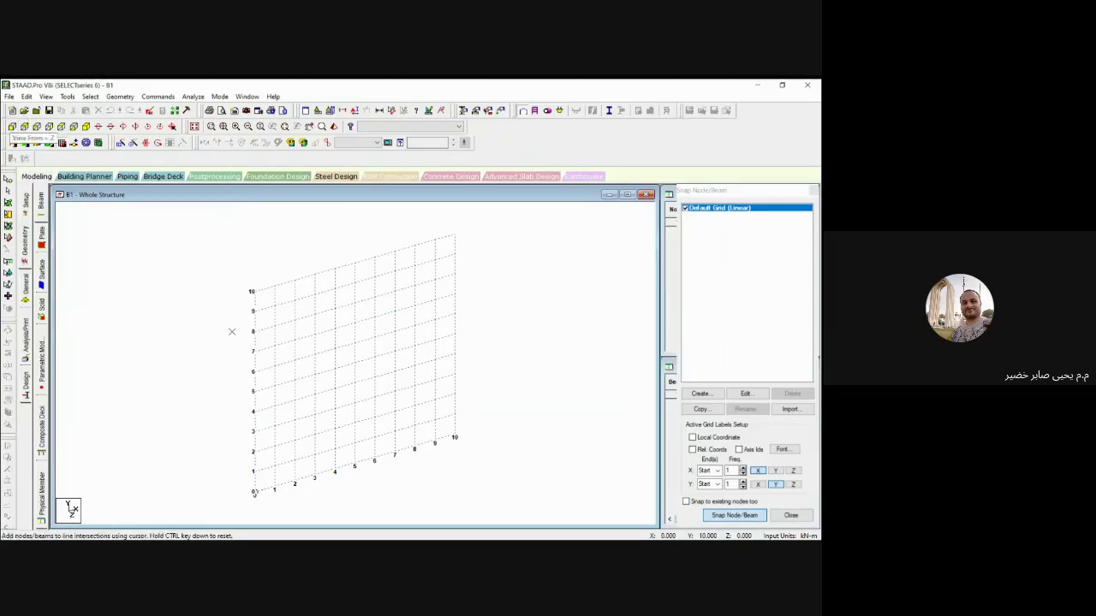
# Step: View the default grid from the front, side, top and isometric directions, ending on the front view
pyautogui.click(12, 126)
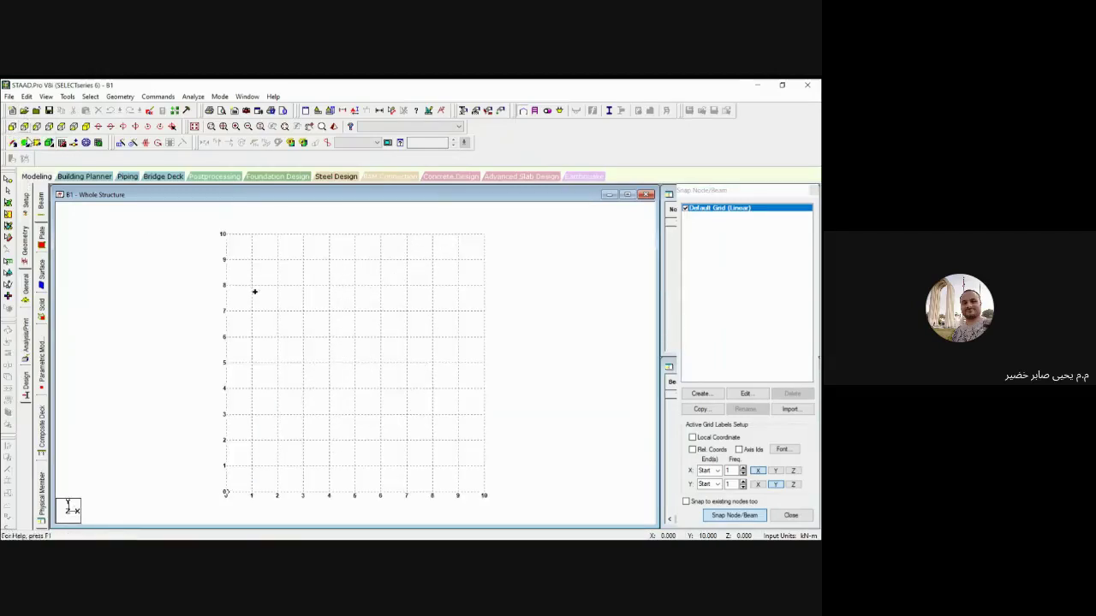
pyautogui.click(24, 125)
pyautogui.click(36, 126)
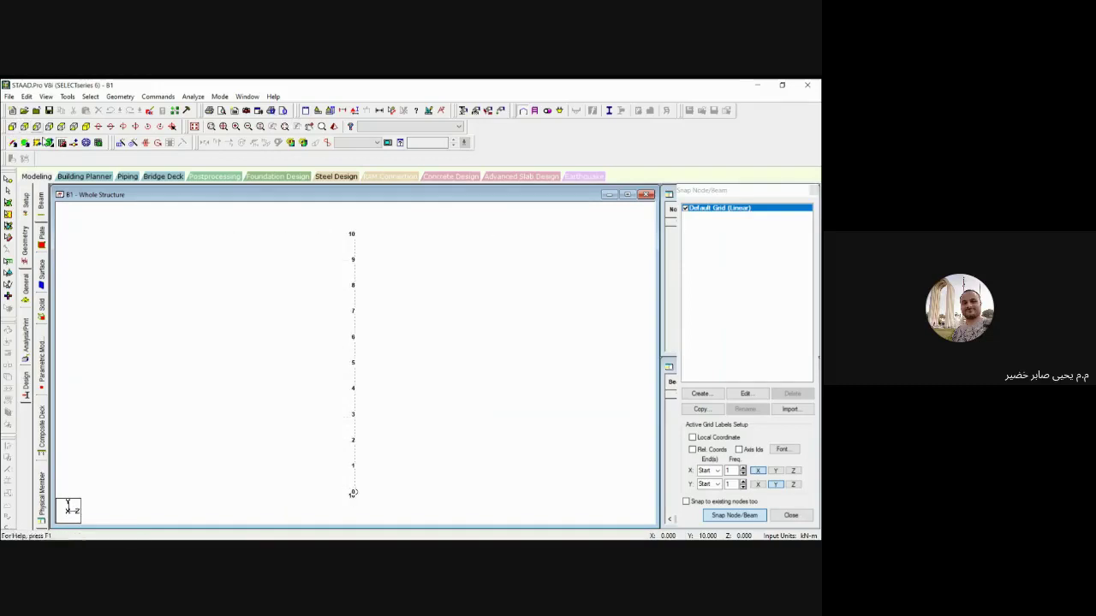
pyautogui.click(73, 142)
pyautogui.click(75, 142)
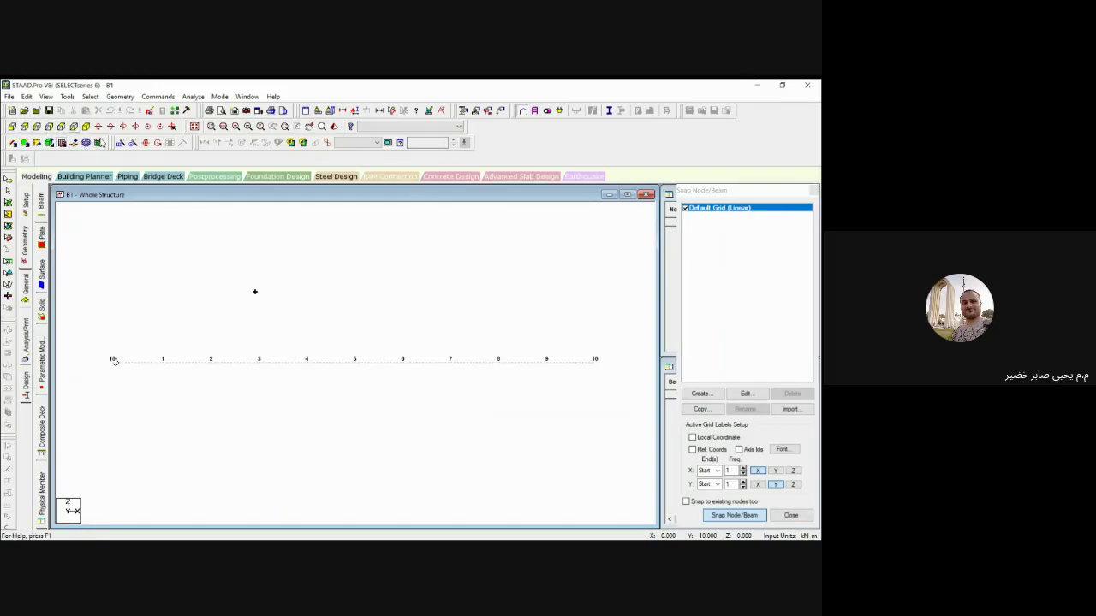
pyautogui.click(100, 142)
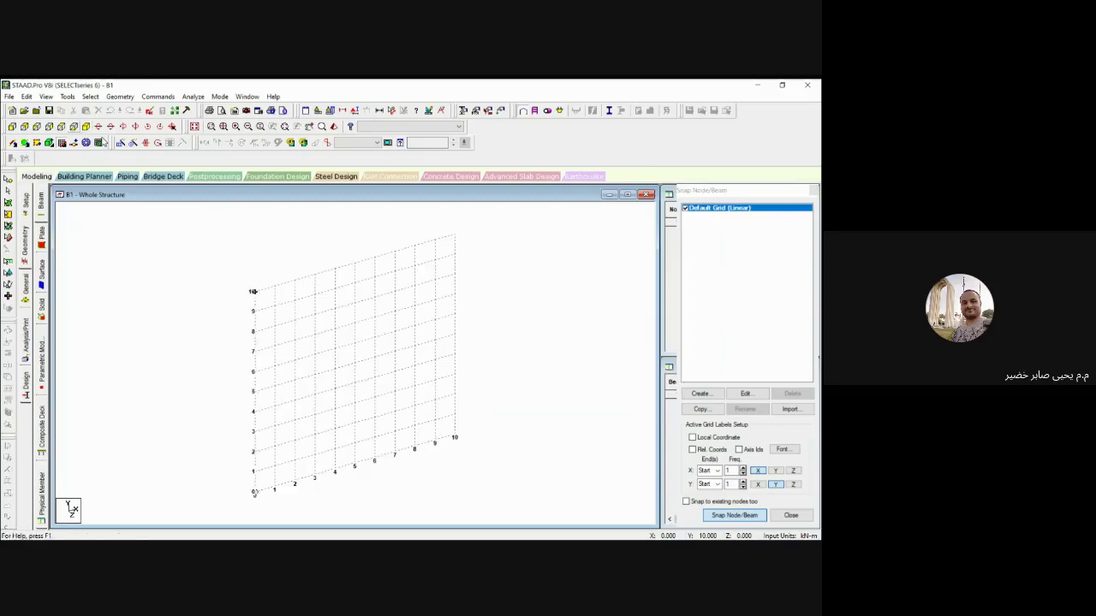
pyautogui.click(37, 139)
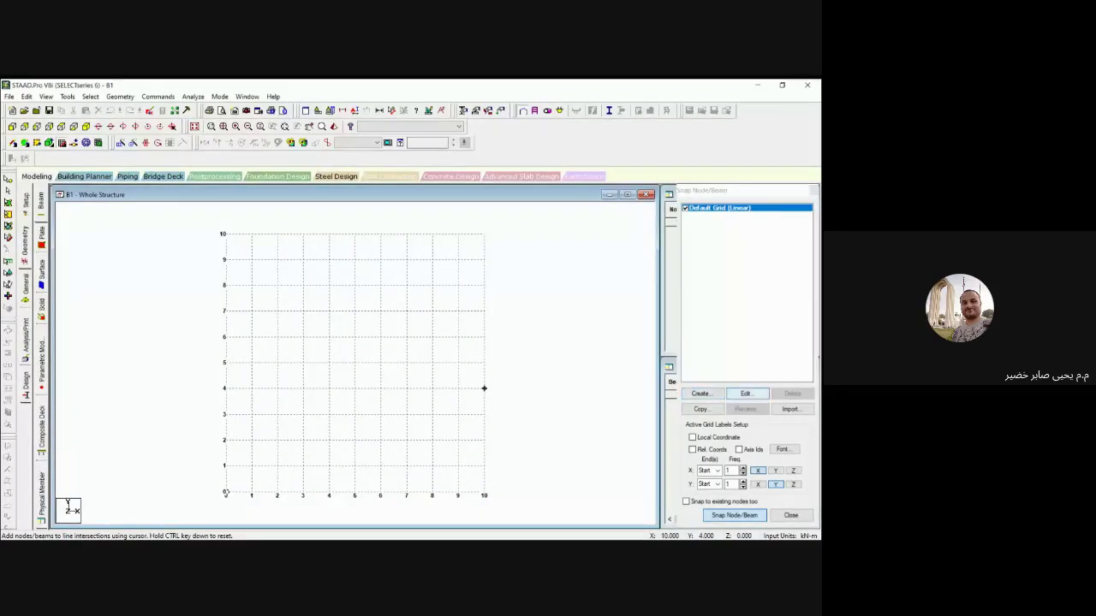
# Step: Edit the Default Grid to have 15 construction lines to the right in both the X and Y directions
pyautogui.click(744, 393)
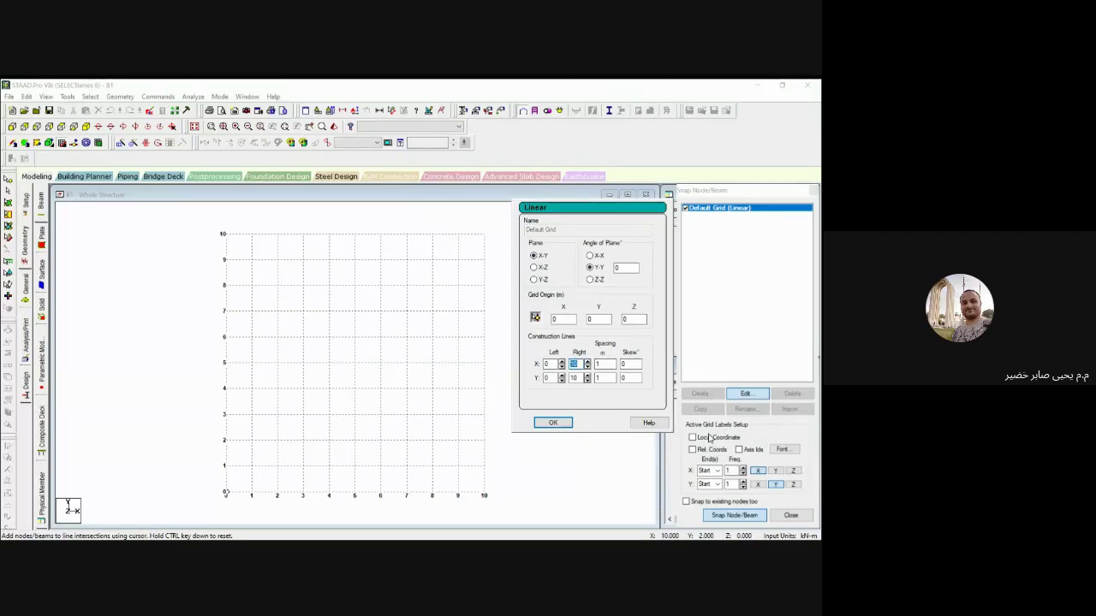
pyautogui.write('15')
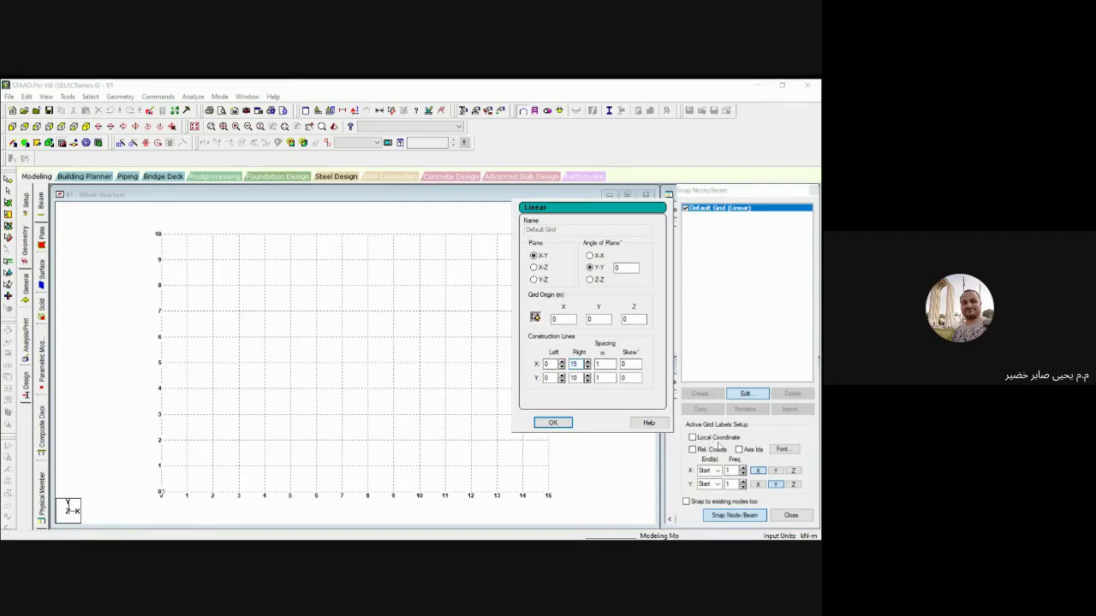
pyautogui.press('Tab')
pyautogui.write('15')
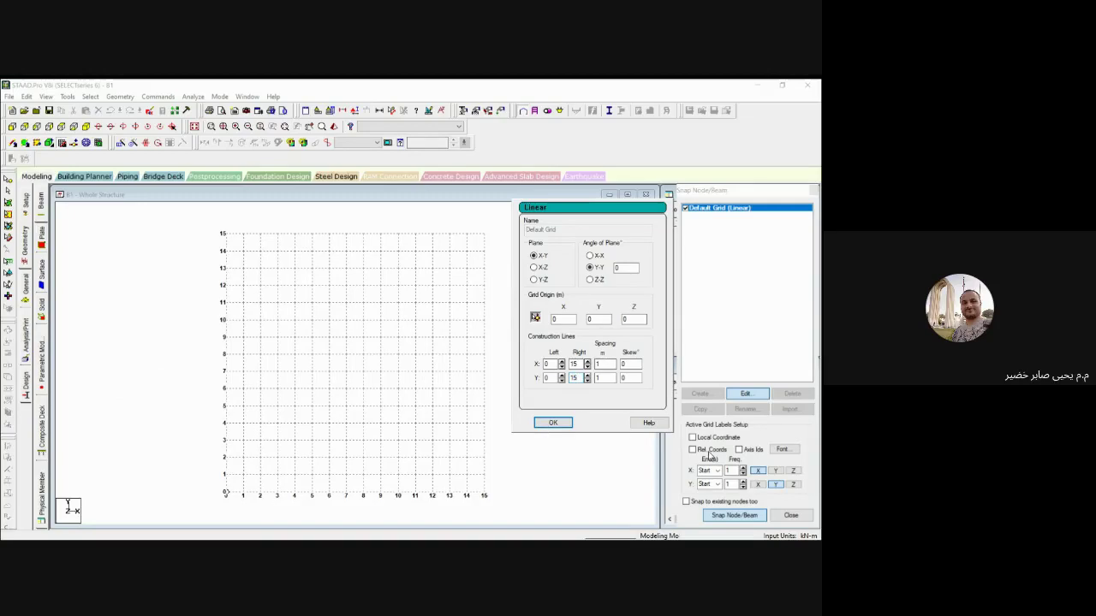